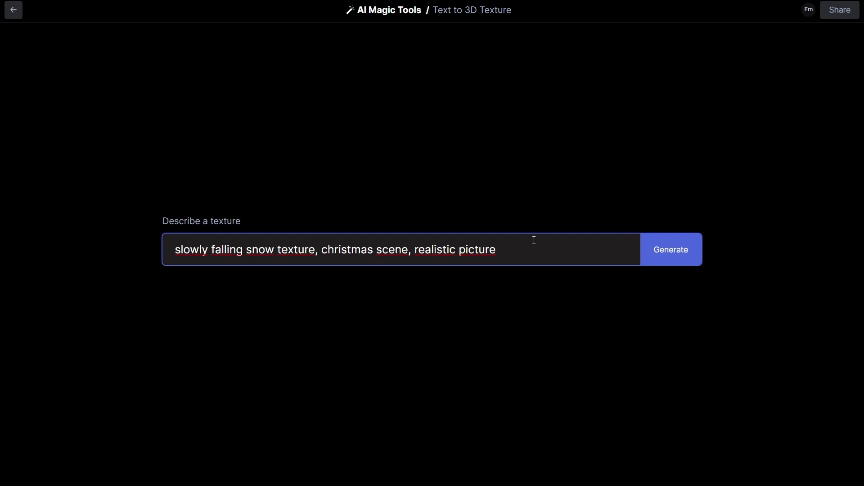
# Generate a 3D texture from the prompt "slowly falling snow texture, christmas scene, realistic picture"
pyautogui.click(663, 256)
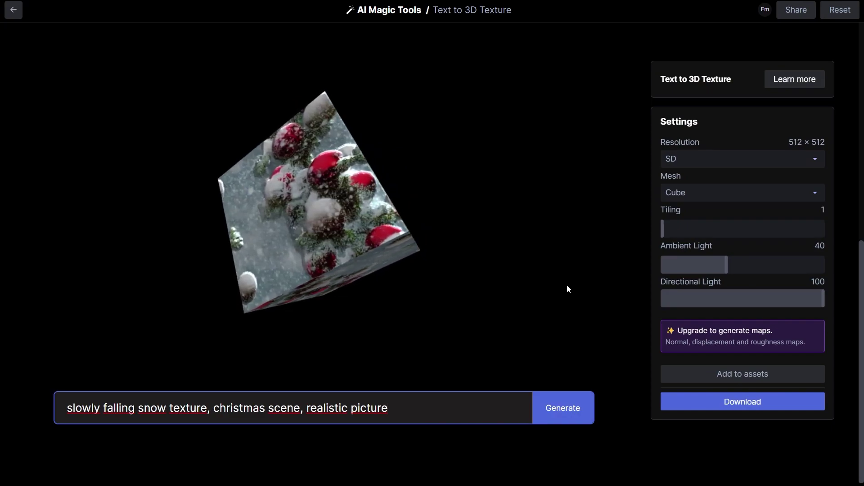
pyautogui.moveTo(663, 228)
pyautogui.mouseDown()
pyautogui.moveTo(728, 229)
pyautogui.moveTo(662, 230)
pyautogui.mouseUp()
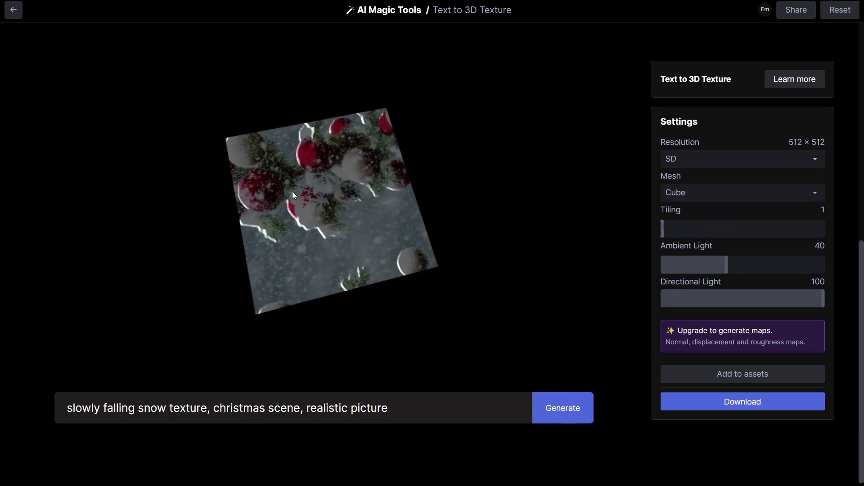
# Preview the texture on a Sphere mesh with ambient light at 61 and directional light at 100
pyautogui.click(742, 188)
pyautogui.click(684, 212)
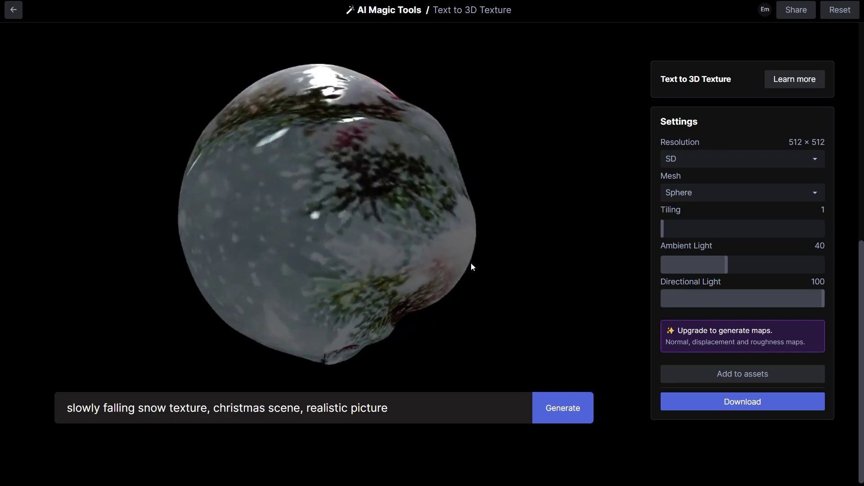
pyautogui.moveTo(726, 264); pyautogui.dragTo(762, 265)
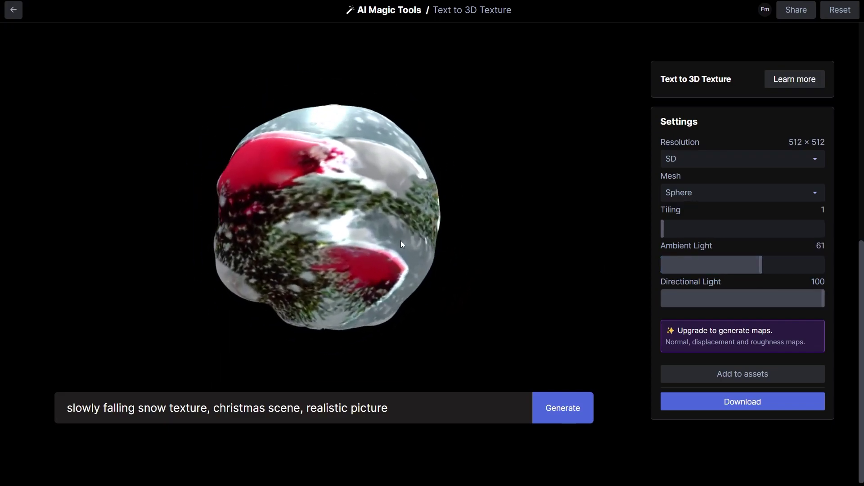
pyautogui.moveTo(730, 298); pyautogui.dragTo(845, 298)
# Display the texture as a flat Image with tiling 1, ambient light 100 and directional light 64
pyautogui.click(704, 197)
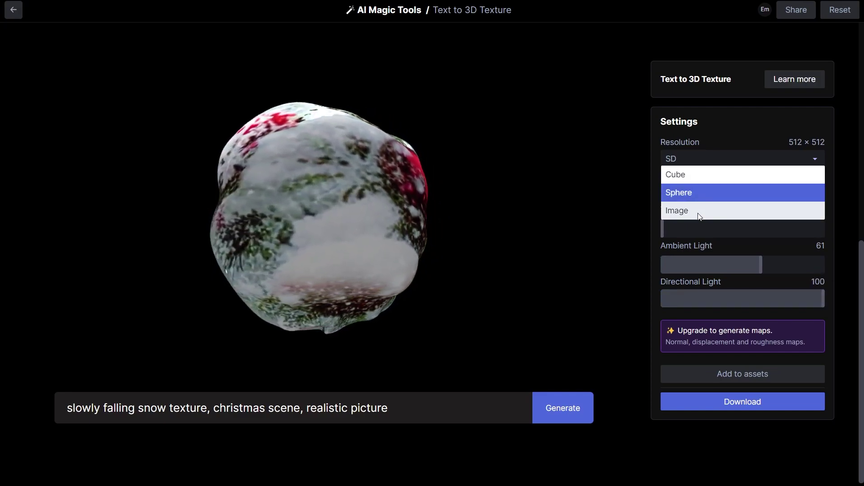
pyautogui.click(697, 210)
pyautogui.moveTo(768, 298); pyautogui.dragTo(620, 301)
pyautogui.moveTo(701, 301); pyautogui.dragTo(766, 299)
pyautogui.moveTo(760, 265); pyautogui.dragTo(692, 265)
pyautogui.moveTo(688, 230); pyautogui.dragTo(665, 231)
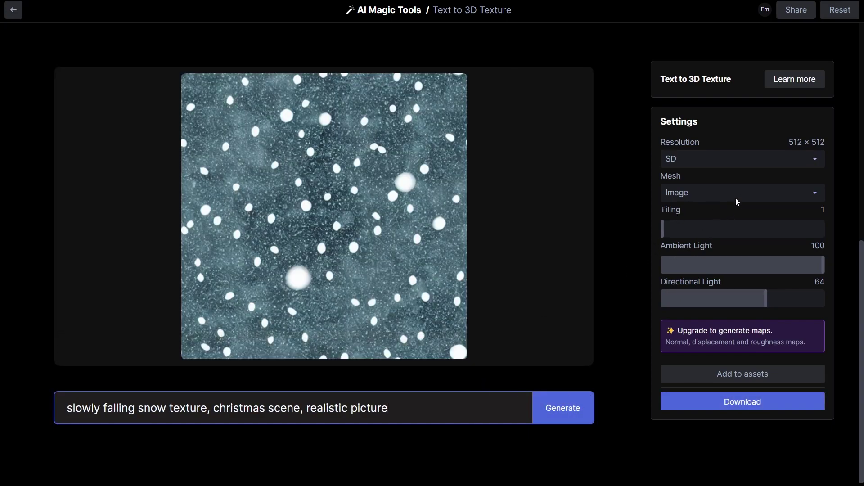
# Download the generated snow texture and dismiss the list of downloaded files
pyautogui.click(753, 409)
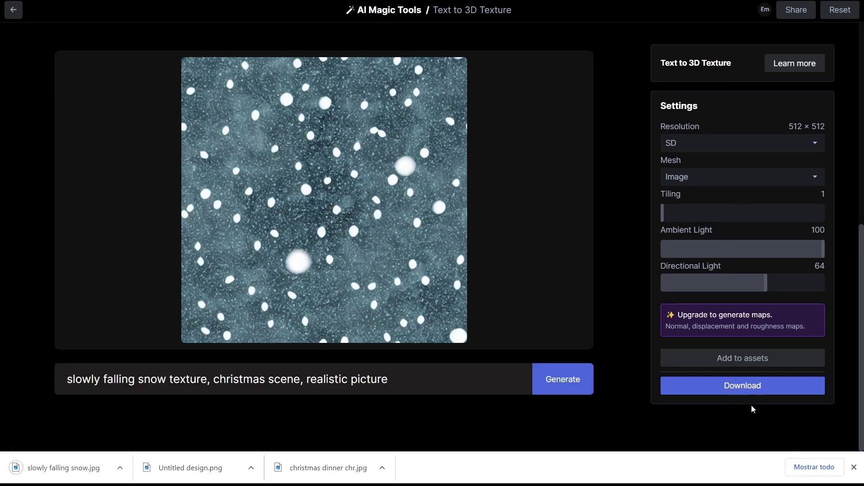
pyautogui.click(854, 468)
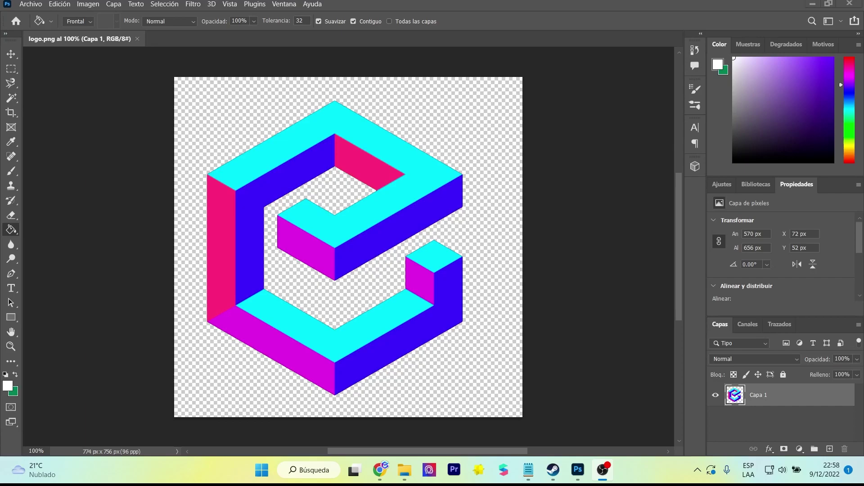
# In Photoshop, place the slowly falling snow image on a new layer over the logo at 102.05% scale and rasterize it
pyautogui.click(208, 181)
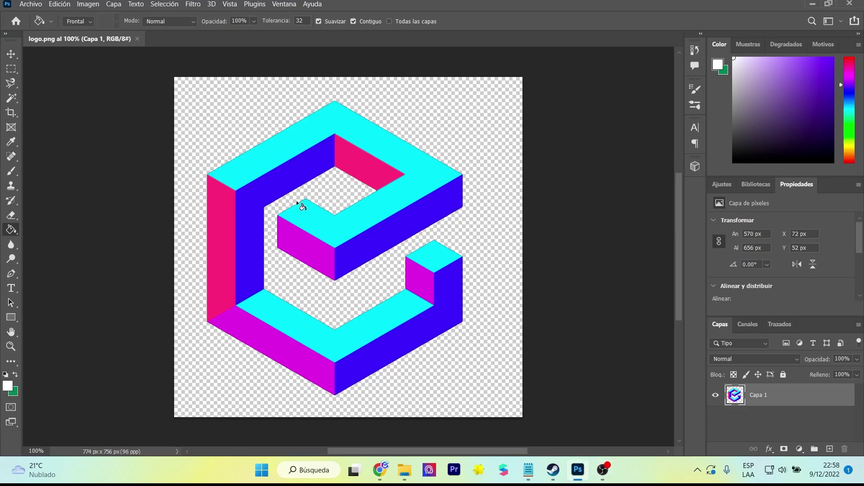
pyautogui.click(828, 448)
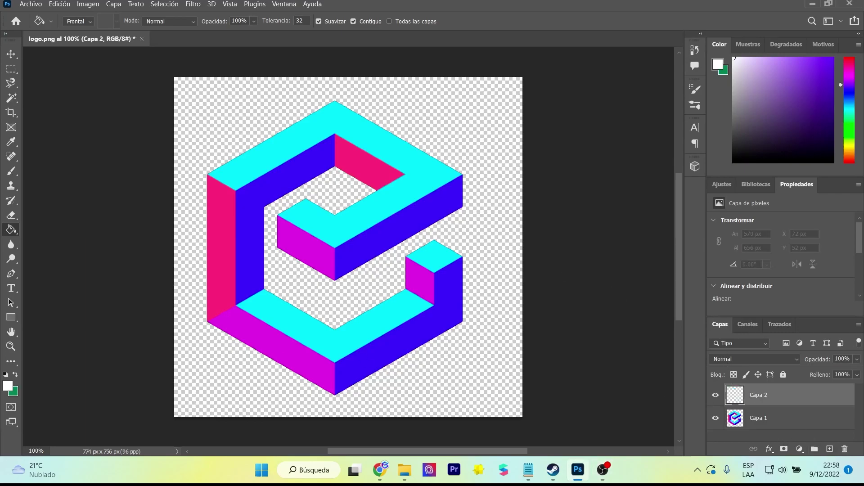
pyautogui.moveTo(863, 333); pyautogui.dragTo(303, 189)
pyautogui.keyDown('alt'); pyautogui.moveTo(192, 95); pyautogui.dragTo(188, 90); pyautogui.keyUp('alt')
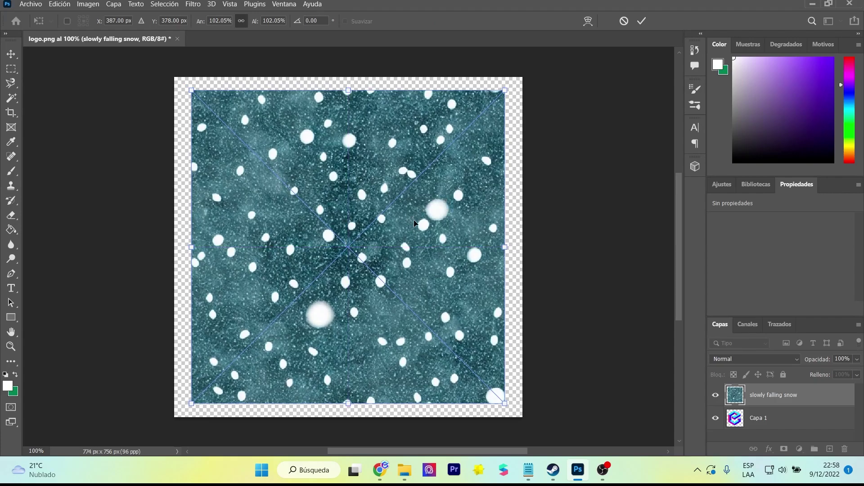
pyautogui.press('Return')
pyautogui.rightClick(787, 400)
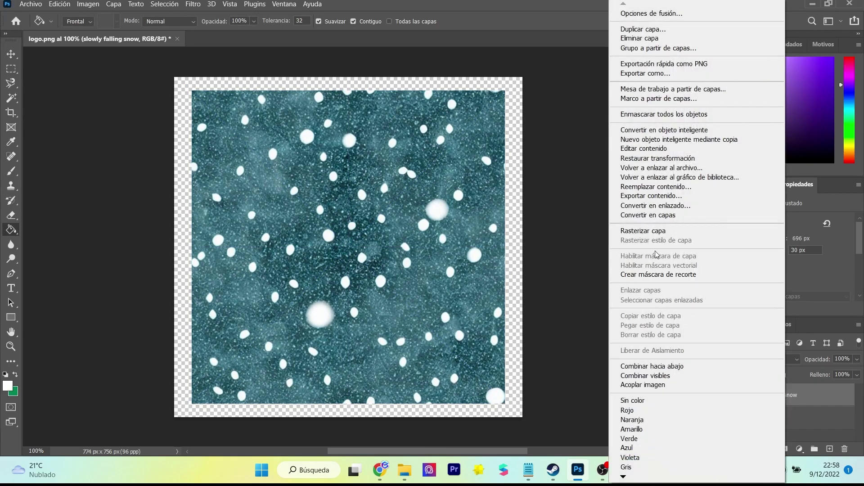
pyautogui.click(658, 230)
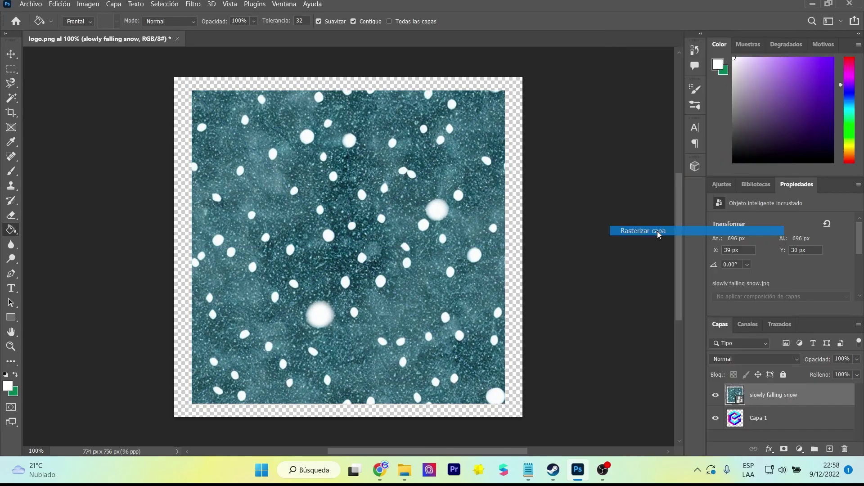
# Select the transparent area around the logo on Capa 1, delete it from the slowly falling snow layer, and deselect
pyautogui.click(770, 418)
pyautogui.click(11, 98)
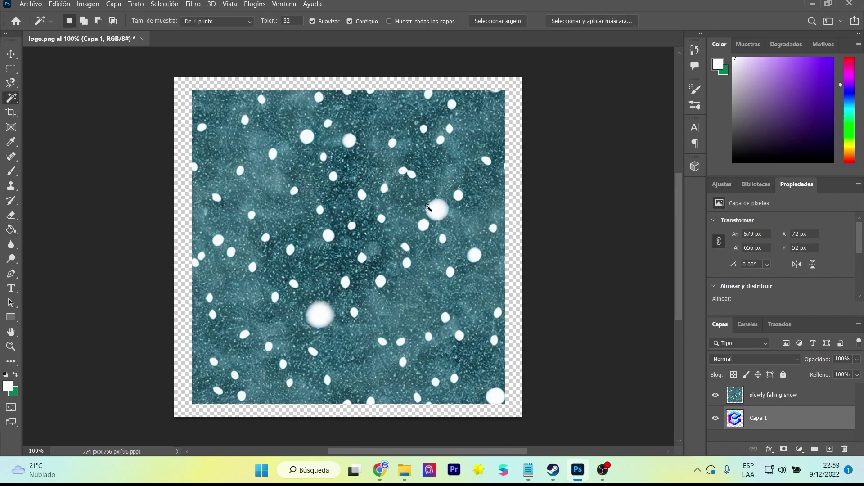
pyautogui.click(498, 136)
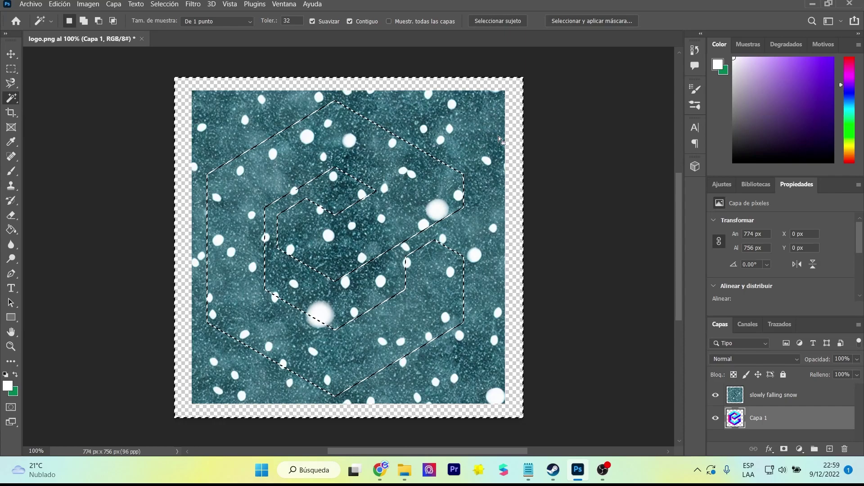
pyautogui.click(770, 399)
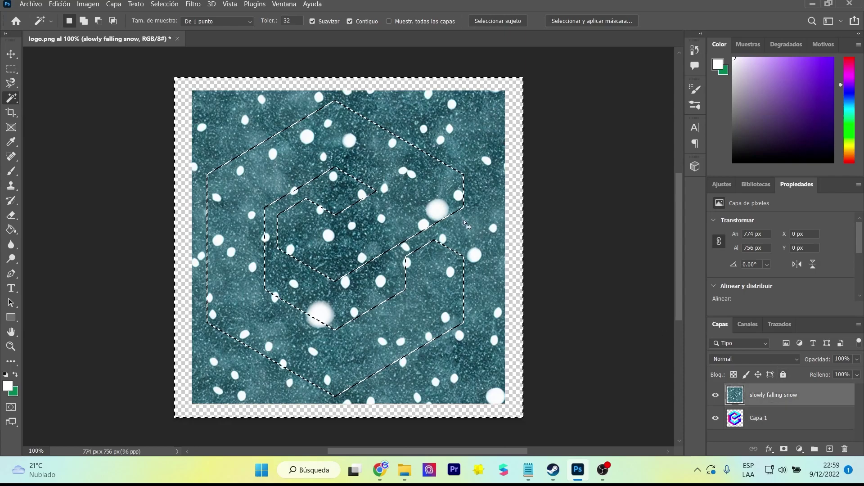
pyautogui.press('Delete')
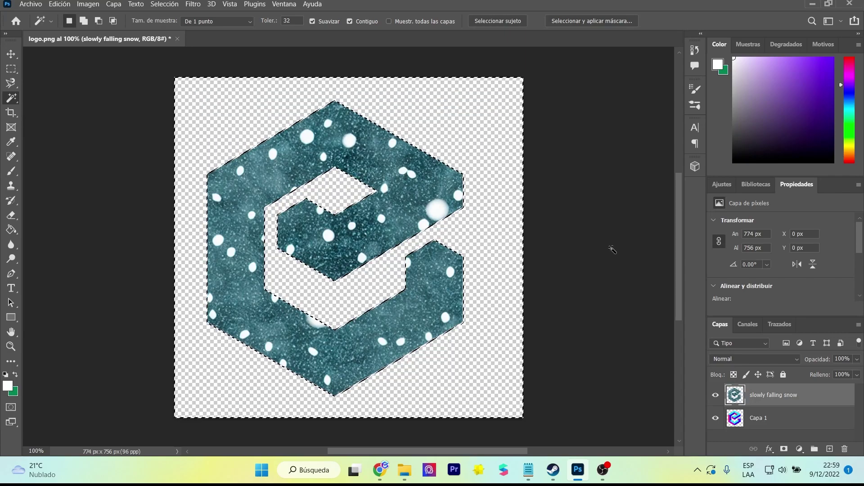
pyautogui.press('m')
pyautogui.click(225, 119)
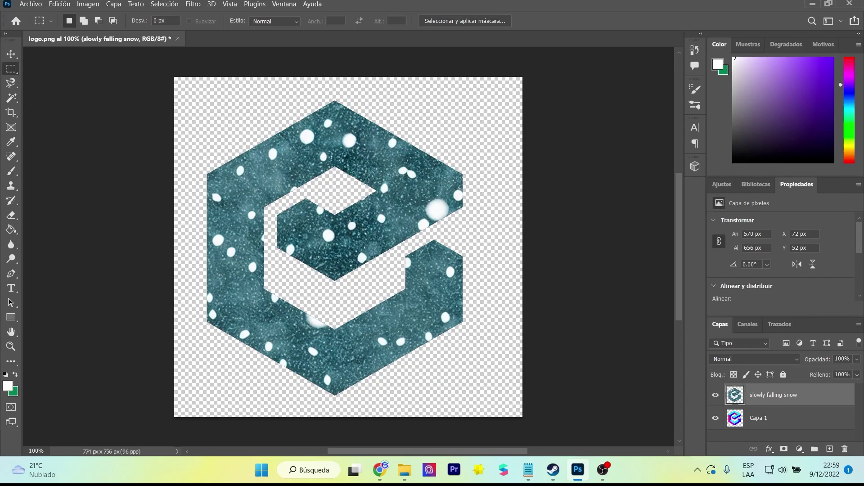
# Try moving the cut-out snow layer, and undo the move, the deselection and the cut
pyautogui.click(12, 54)
pyautogui.moveTo(406, 170); pyautogui.dragTo(409, 165)
pyautogui.hotkey('ctrl', 'z')
pyautogui.hotkey('ctrl', 'z')
pyautogui.hotkey('ctrl', 'z')
pyautogui.hotkey('ctrl', 'z')
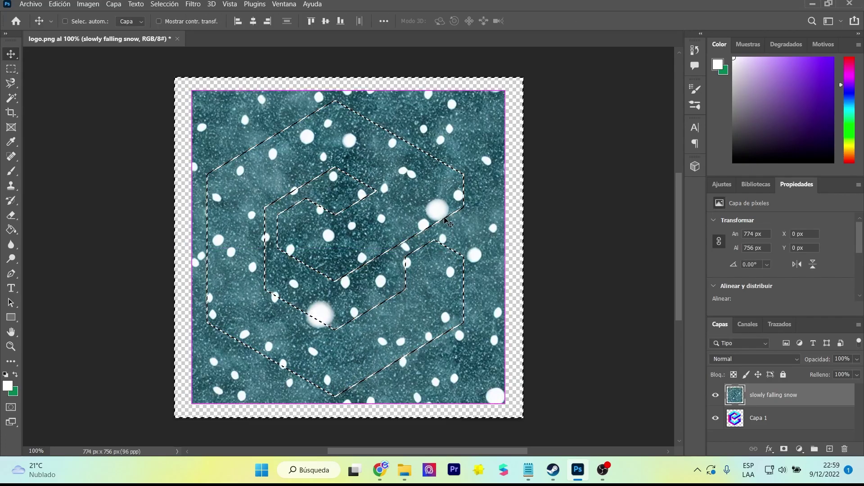
# Cut the slowly falling snow layer to the logo's shape using a Magic Wand selection of Capa 1's background, and deselect
pyautogui.click(768, 420)
pyautogui.press('w')
pyautogui.click(482, 351)
pyautogui.click(773, 396)
pyautogui.press('Delete')
pyautogui.press('m')
pyautogui.click(225, 118)
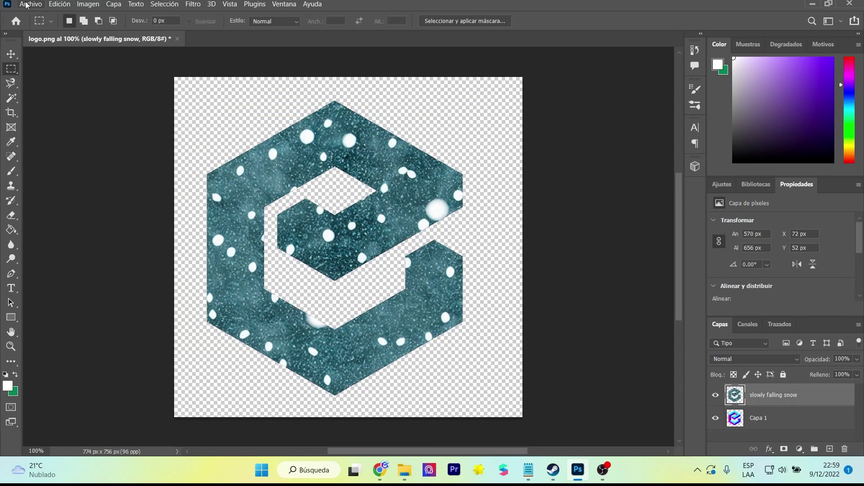
# Export the snow-textured logo with its transparent background
pyautogui.click(26, 5)
pyautogui.moveTo(113, 170)
pyautogui.click(193, 180)
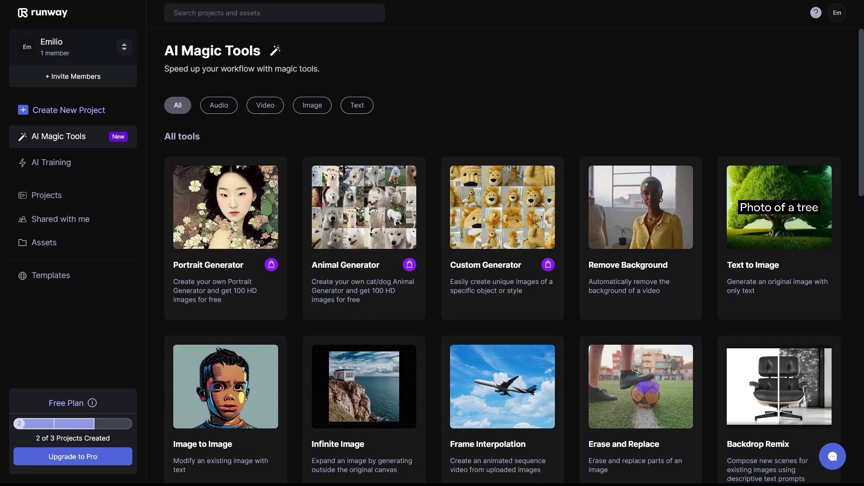
# Switch to Runway's Infinite Image tool, add the snow-textured logo to the canvas, and overlap the generation frame with the logo's left edge
pyautogui.scroll(-3, 698, 103)
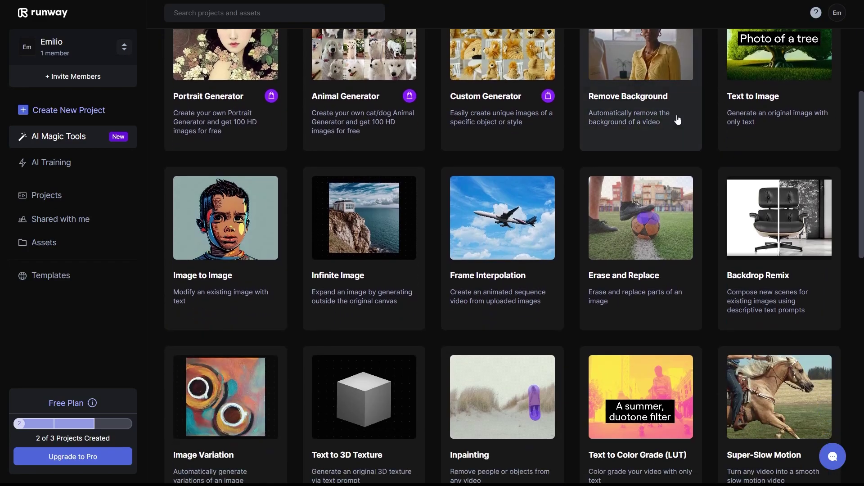
pyautogui.click(357, 221)
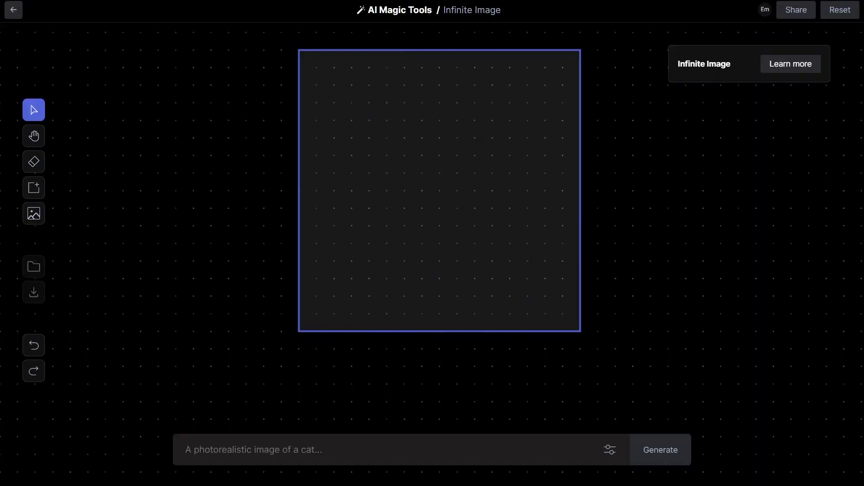
pyautogui.moveTo(0, 198); pyautogui.dragTo(338, 198)
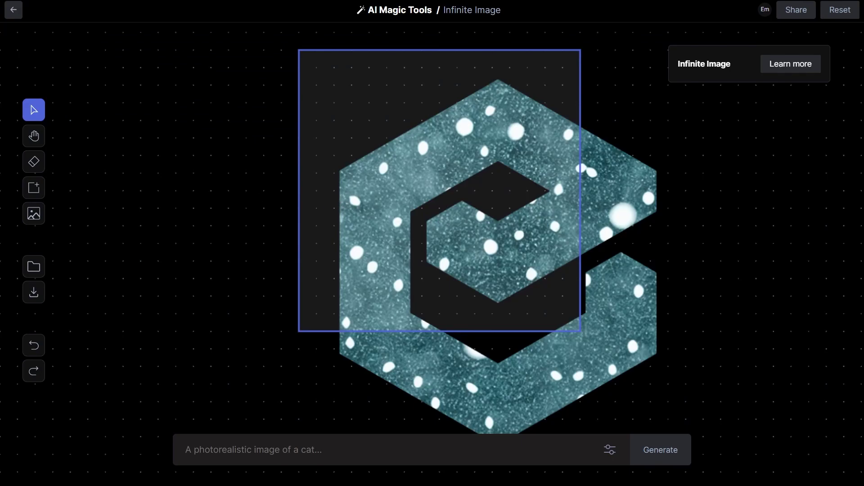
pyautogui.moveTo(432, 200); pyautogui.dragTo(430, 130)
pyautogui.moveTo(295, 195); pyautogui.dragTo(260, 229)
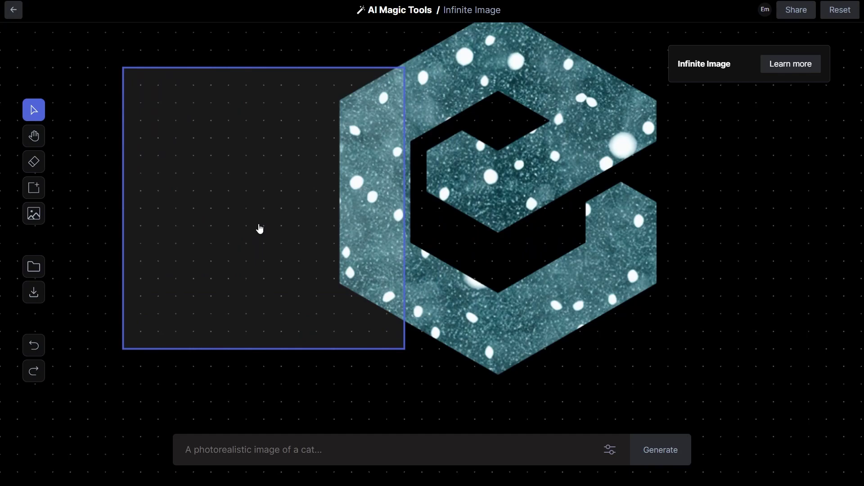
# Generate an extension from the prompt "snow mountain" and accept the third variation
pyautogui.click(252, 440)
pyautogui.write('snow mounti')
pyautogui.write('n')
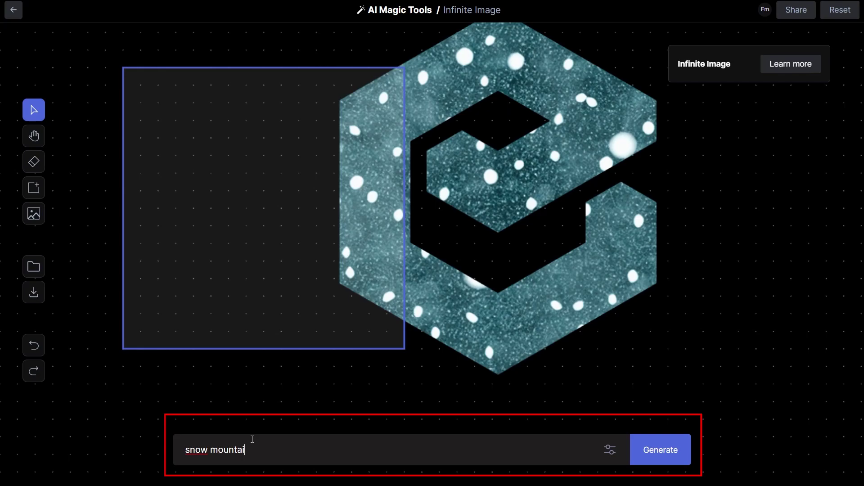
pyautogui.click(657, 449)
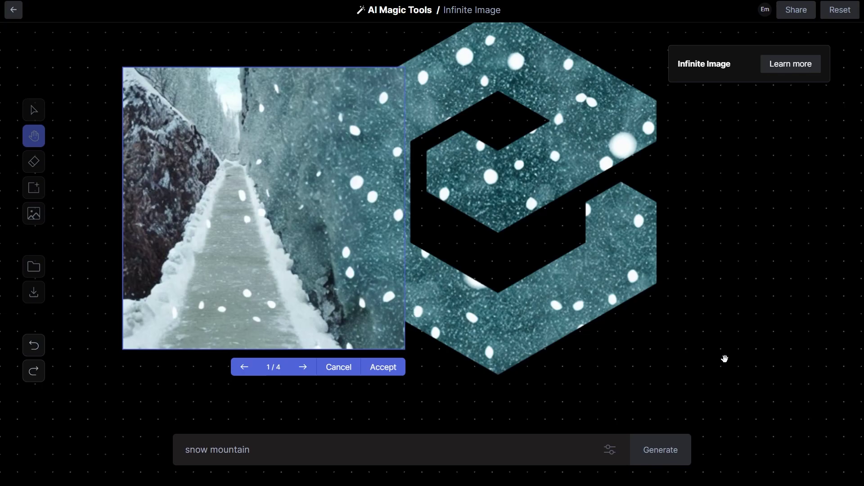
pyautogui.click(308, 375)
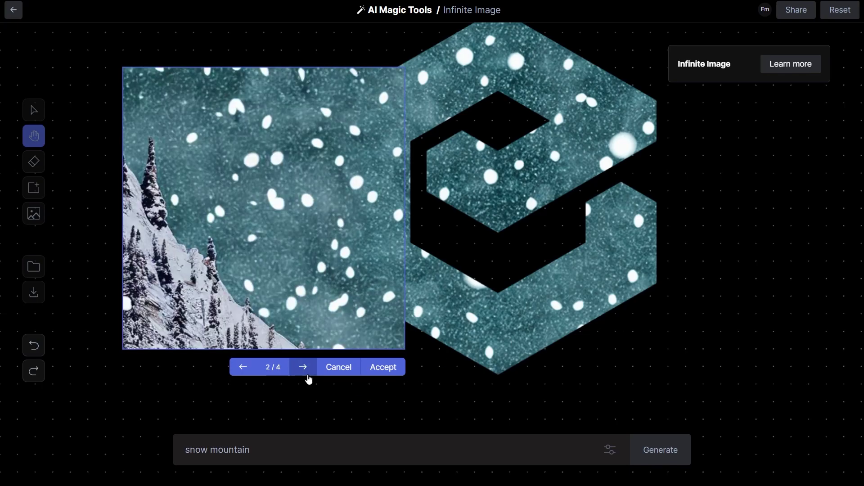
pyautogui.click(308, 379)
pyautogui.click(390, 370)
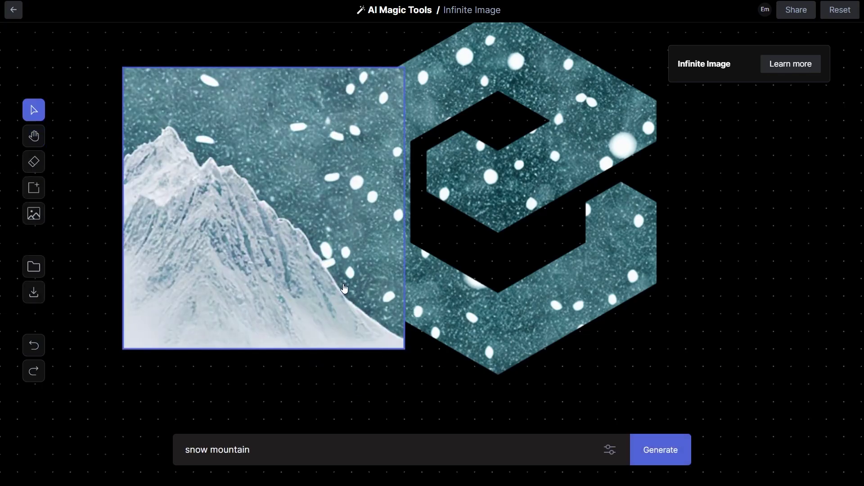
# Shift the frame slightly below the mountain and generate its missing base with the "snow mountain" prompt
pyautogui.moveTo(336, 279); pyautogui.dragTo(335, 313)
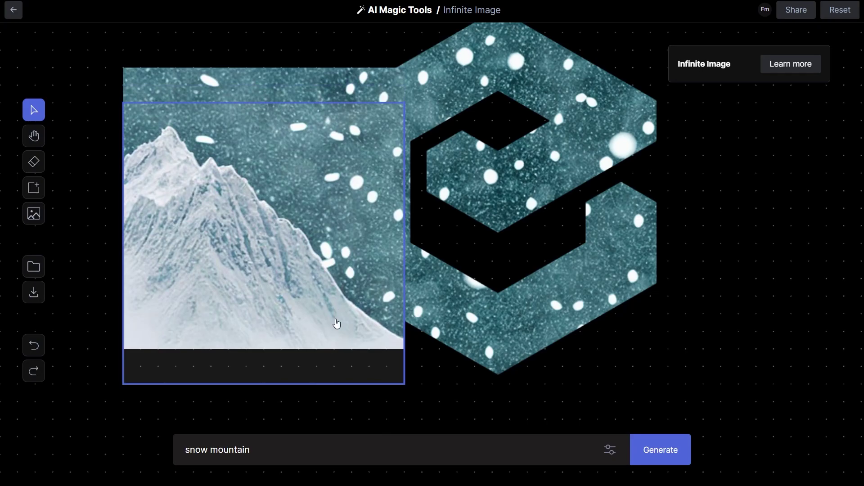
pyautogui.click(648, 456)
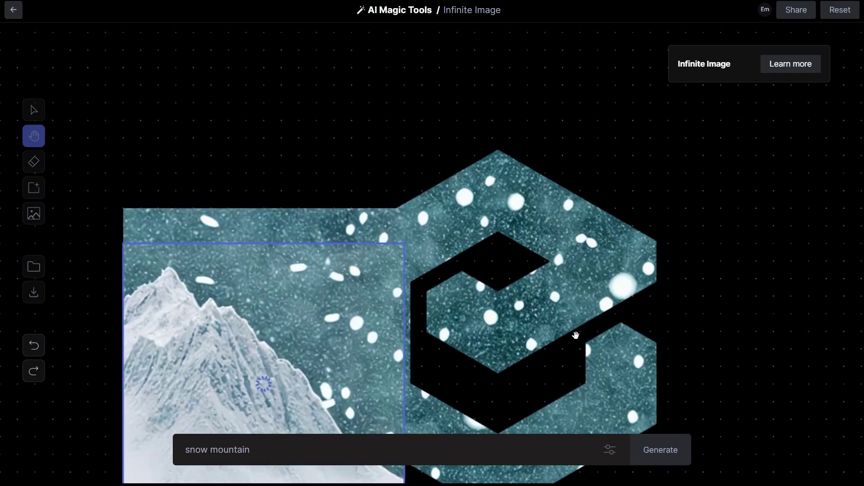
pyautogui.scroll(-3, 576, 333)
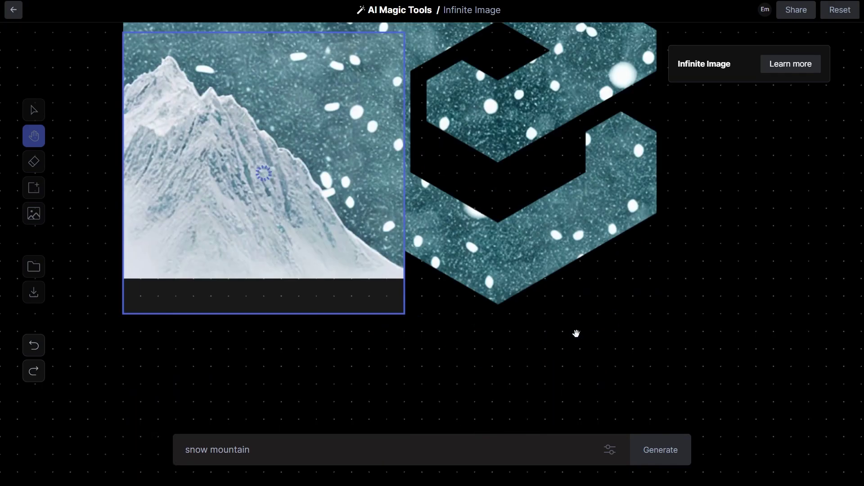
pyautogui.click(375, 332)
# Browse the variations for the area joining the mountain to the logo and accept the fourth one
pyautogui.scroll(3, 631, 315)
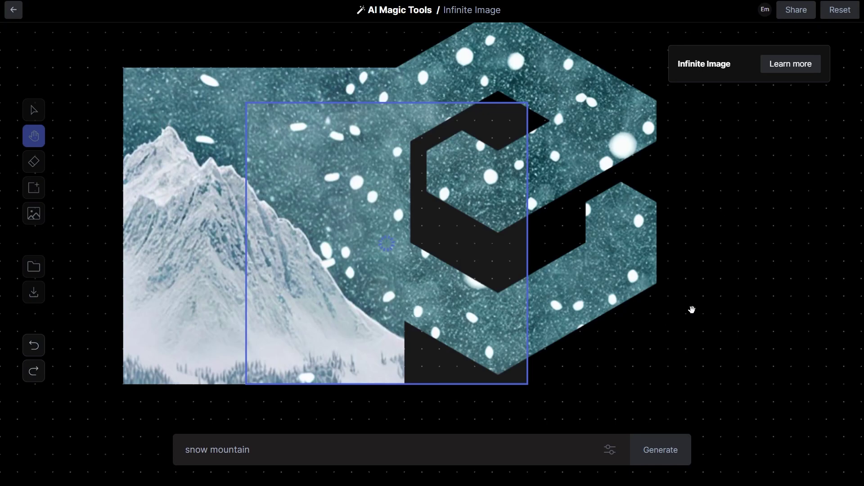
pyautogui.click(424, 403)
pyautogui.click(424, 403)
pyautogui.click(424, 403)
pyautogui.click(505, 403)
# Move the frame over the logo's right half, generate another "snow mountain" extension, and accept the third variation
pyautogui.moveTo(491, 342); pyautogui.dragTo(649, 342)
pyautogui.click(661, 449)
pyautogui.scroll(3, 672, 402)
pyautogui.scroll(-3, 672, 402)
pyautogui.click(585, 403)
pyautogui.click(585, 404)
pyautogui.click(664, 403)
# Shift the frame farther right past the logo's edge, generate more "snow mountain" scenery, and accept the second variation
pyautogui.moveTo(581, 340); pyautogui.dragTo(702, 341)
pyautogui.scroll(3, 702, 341)
pyautogui.click(661, 449)
pyautogui.scroll(-3, 702, 340)
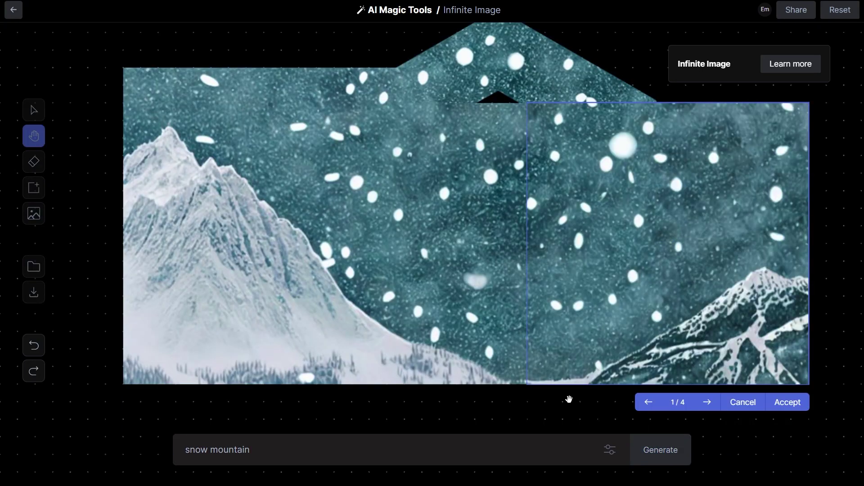
pyautogui.click(708, 403)
pyautogui.click(788, 404)
# Move the frame up over the gap right of the logo's peak and generate an extension with the prompt "night sky"
pyautogui.scroll(1, 766, 396)
pyautogui.moveTo(738, 360); pyautogui.dragTo(738, 184)
pyautogui.scroll(2, 738, 185)
pyautogui.moveTo(210, 449); pyautogui.dragTo(144, 446)
pyautogui.write('night sky')
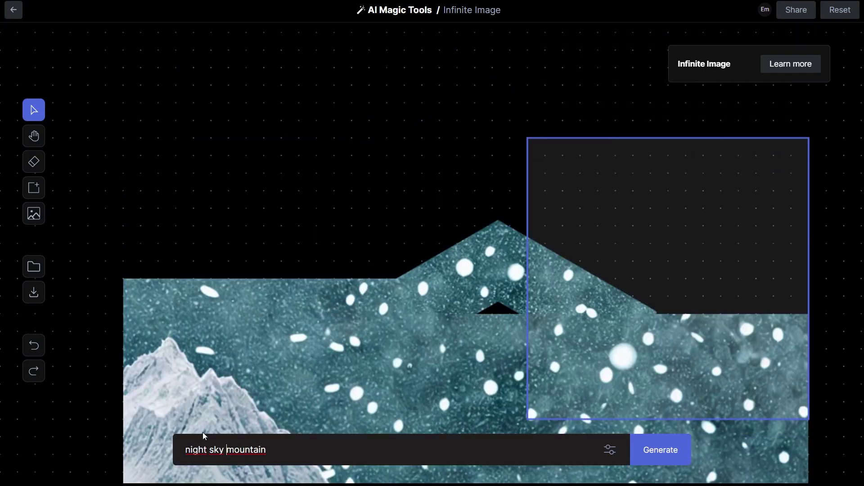
pyautogui.hotkey('ctrl', 'Delete')
pyautogui.click(661, 449)
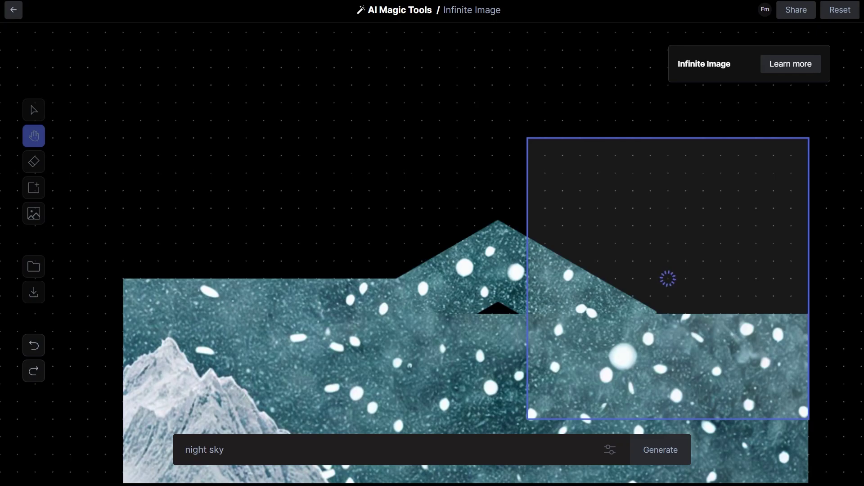
# Extend the "night sky" over the logo's peak, browse the generated variations, and accept one
pyautogui.scroll(-2, 240, 155)
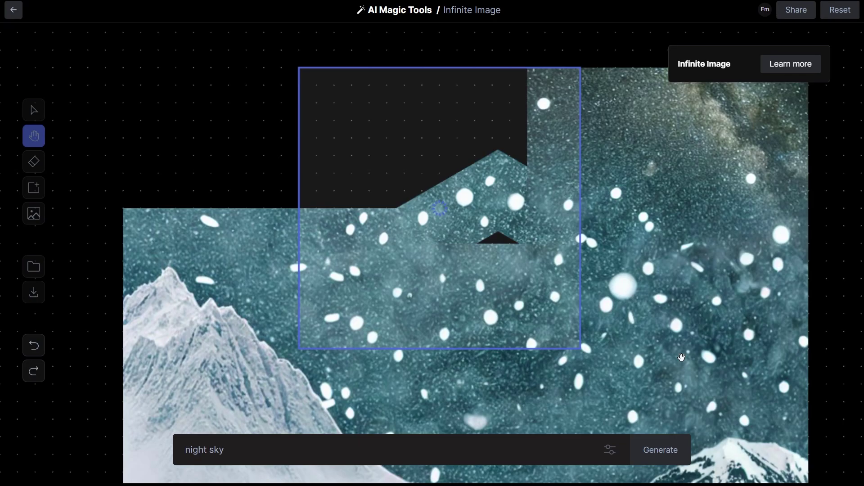
pyautogui.click(482, 366)
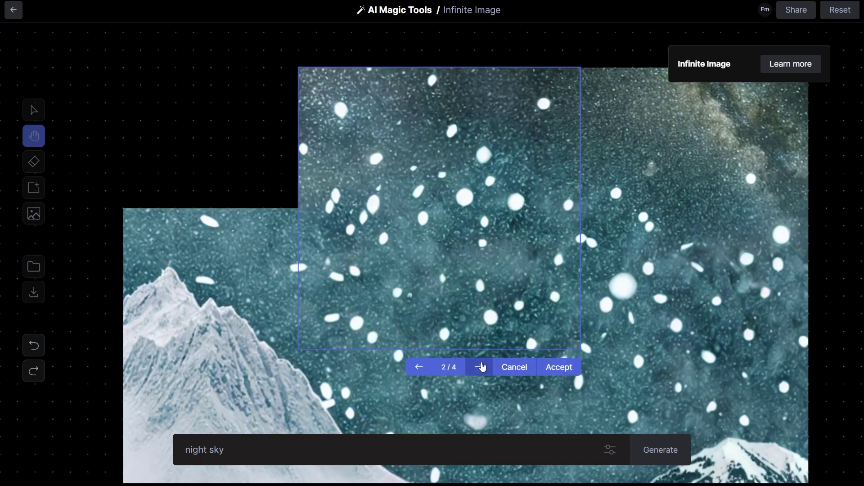
pyautogui.click(483, 366)
pyautogui.click(482, 366)
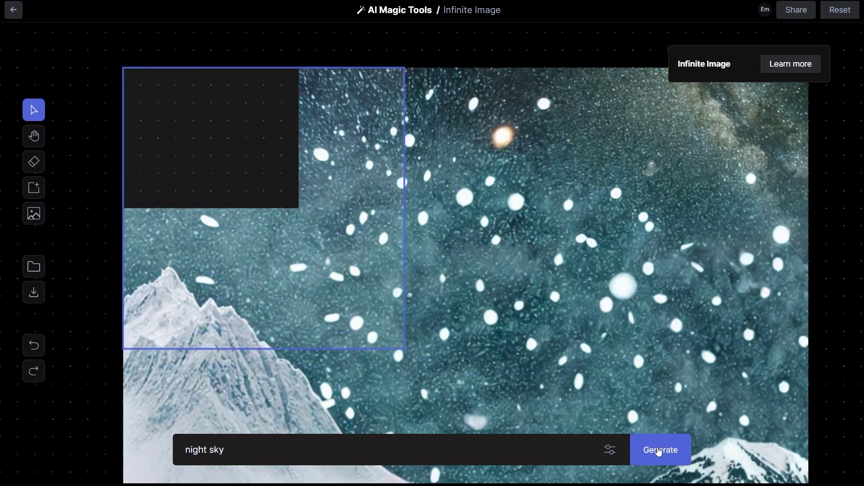
# Generate "night sky" for the empty corner above the large mountain and accept a variation
pyautogui.click(657, 448)
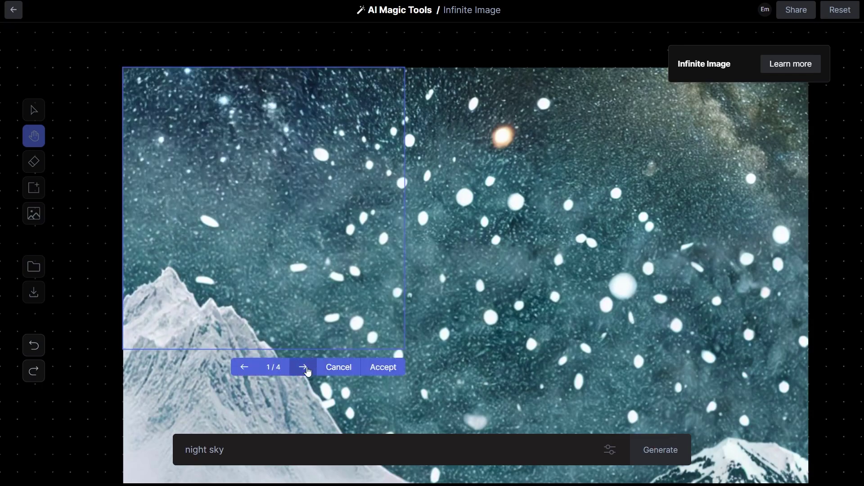
pyautogui.click(385, 364)
pyautogui.scroll(-3, 447, 334)
pyautogui.scroll(3, 451, 335)
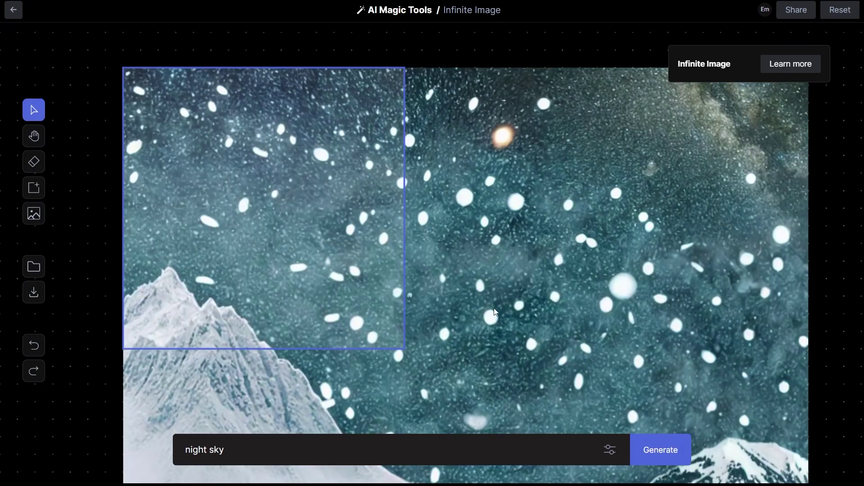
# Download the expanded snowy mountain image as a PNG and look over the finished scene
pyautogui.click(35, 292)
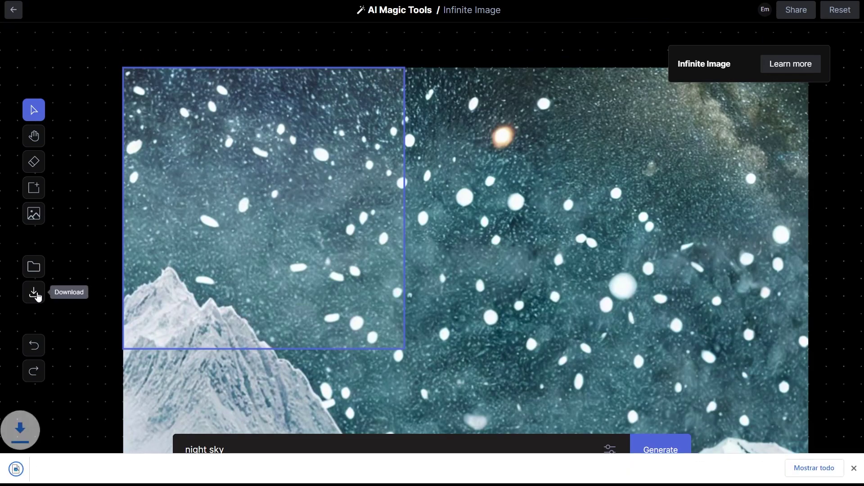
pyautogui.scroll(-3, 97, 245)
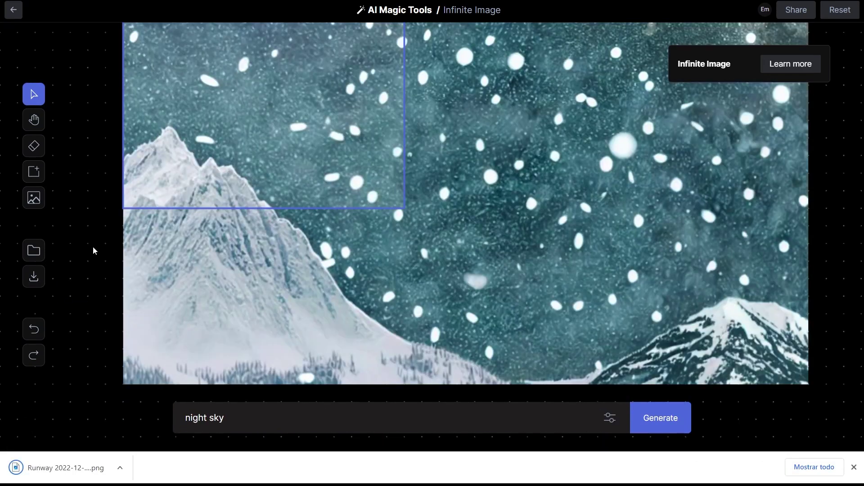
pyautogui.scroll(3, 93, 247)
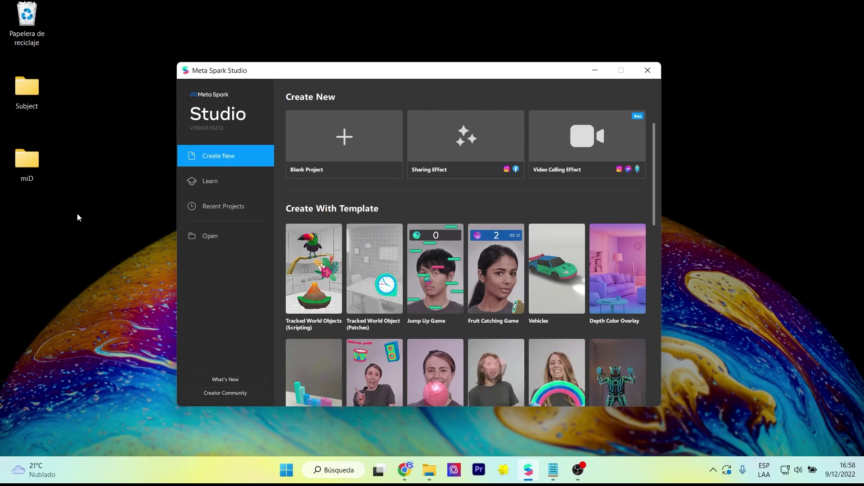
# Switch to Meta Spark Studio, create a new Sharing Effect project, and insert a Target Tracker into the scene
pyautogui.click(412, 151)
pyautogui.doubleClick(498, 47)
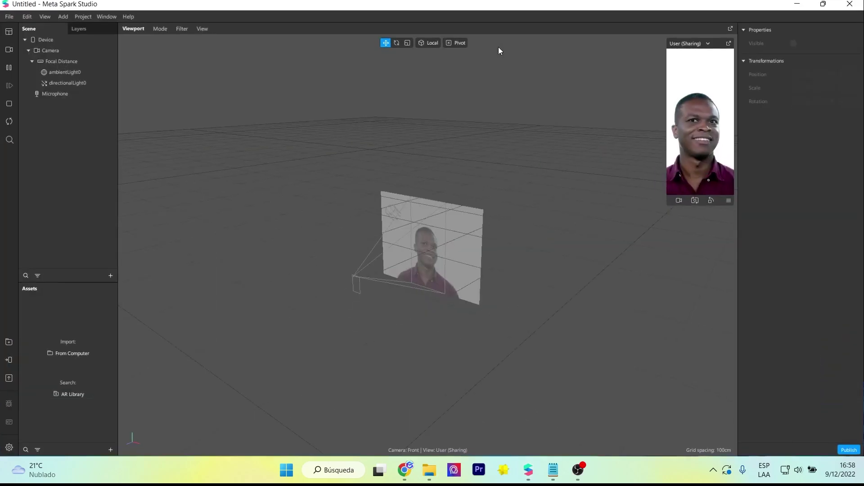
pyautogui.click(110, 275)
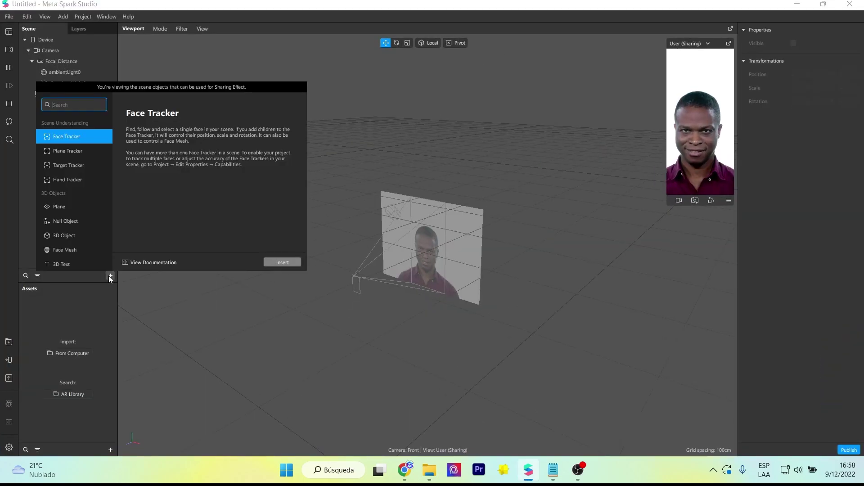
pyautogui.click(85, 167)
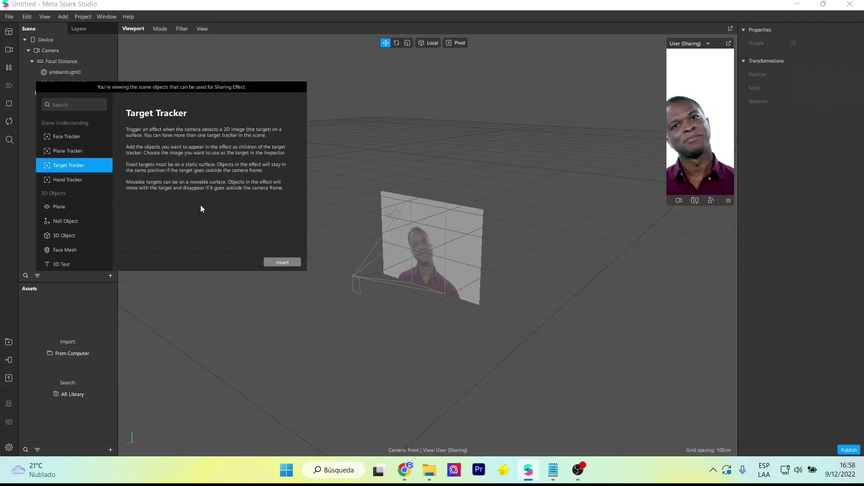
pyautogui.click(281, 262)
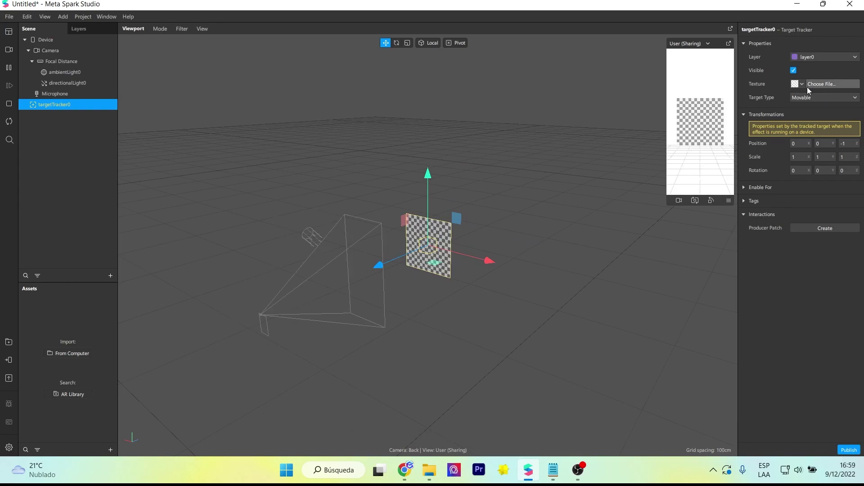
# Set the target tracker's texture to the logo_bg image file
pyautogui.click(821, 96)
pyautogui.click(131, 180)
pyautogui.click(337, 263)
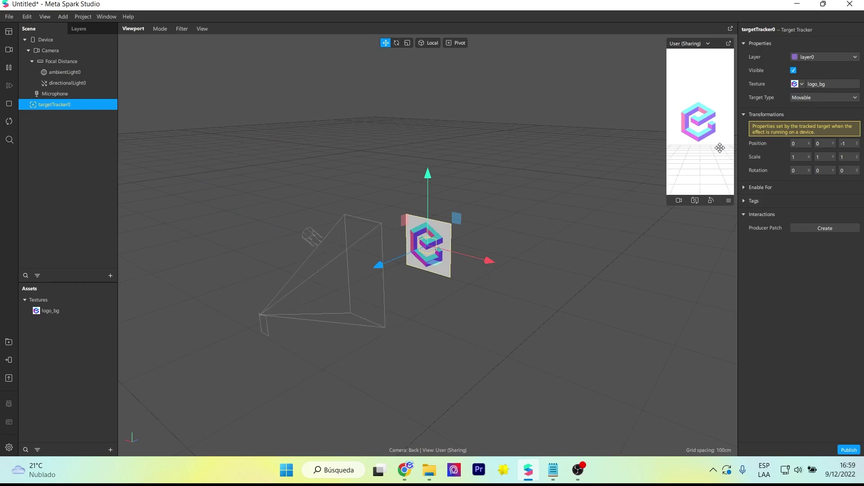
# Add a plane as a child of the target tracker and move it forward to a Z position of about 0.011
pyautogui.rightClick(66, 105)
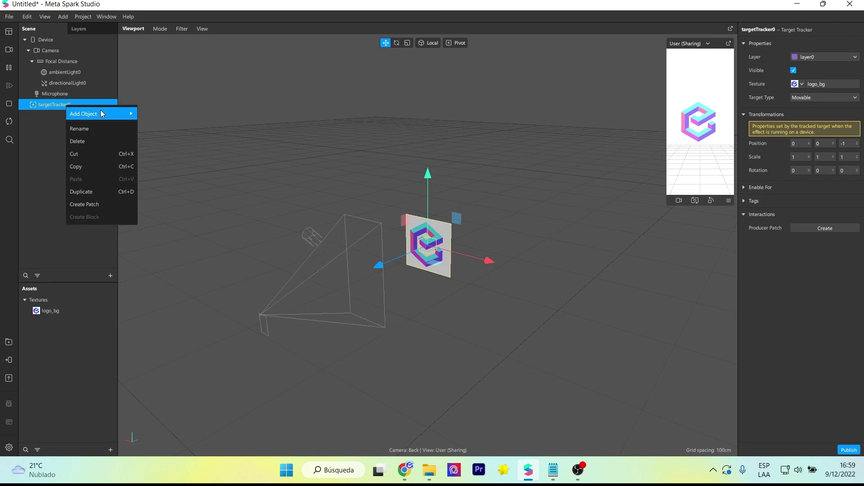
pyautogui.moveTo(101, 110)
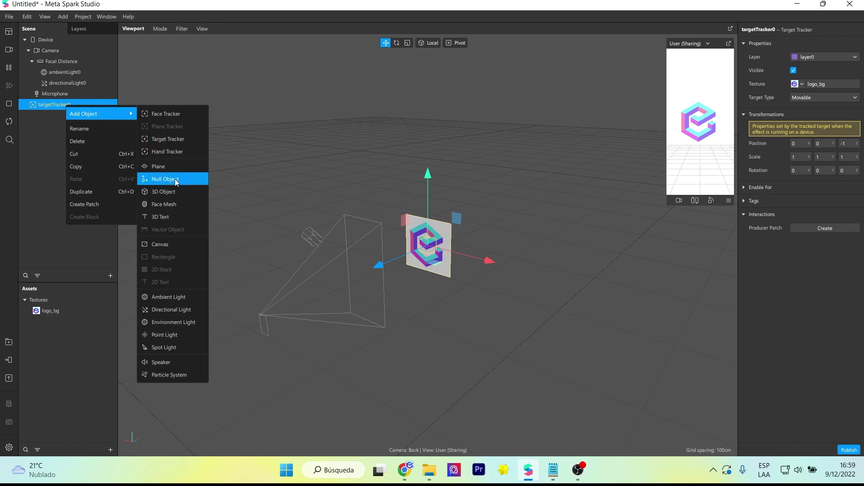
pyautogui.click(175, 166)
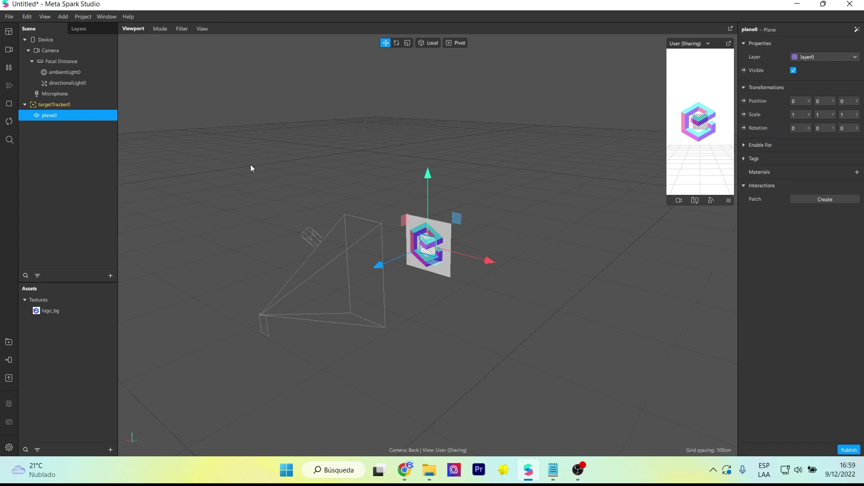
pyautogui.moveTo(378, 266); pyautogui.dragTo(377, 267)
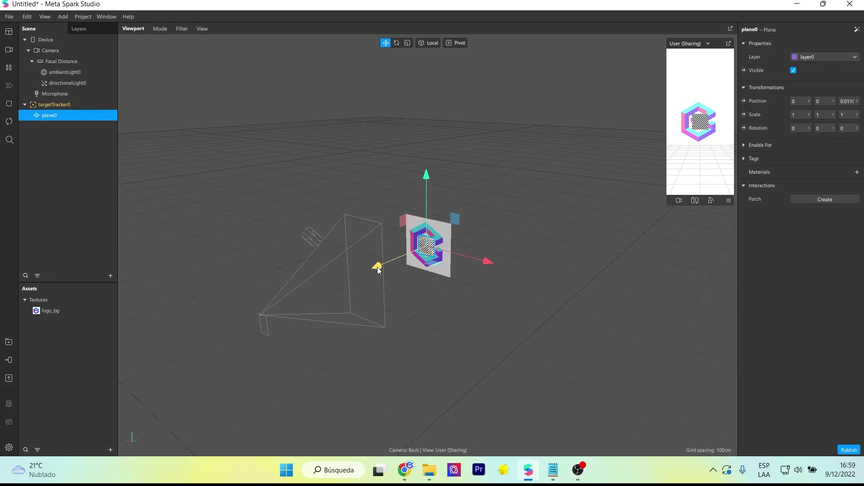
# Scale the plane to 2.9 on X, Y and Z, and shift it back to a Z position of about 0.009
pyautogui.click(804, 115)
pyautogui.write('2.5')
pyautogui.press('Return')
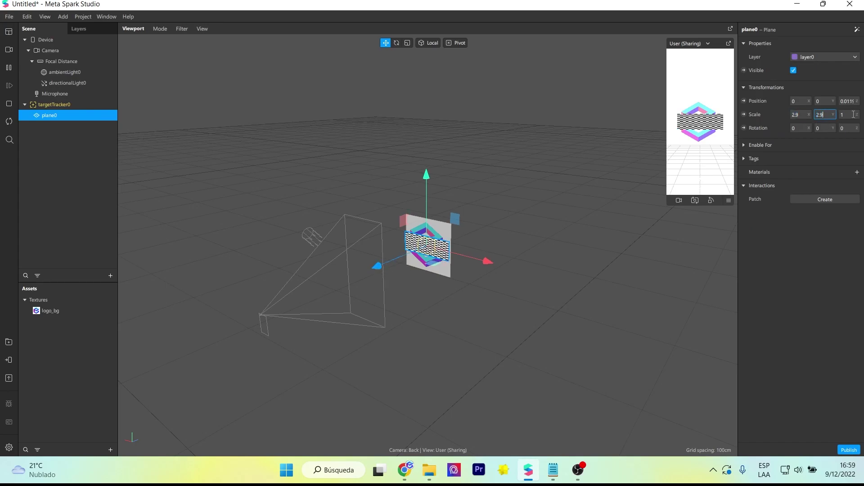
pyautogui.click(852, 114)
pyautogui.write('2.9')
pyautogui.press('Return')
pyautogui.press('f')
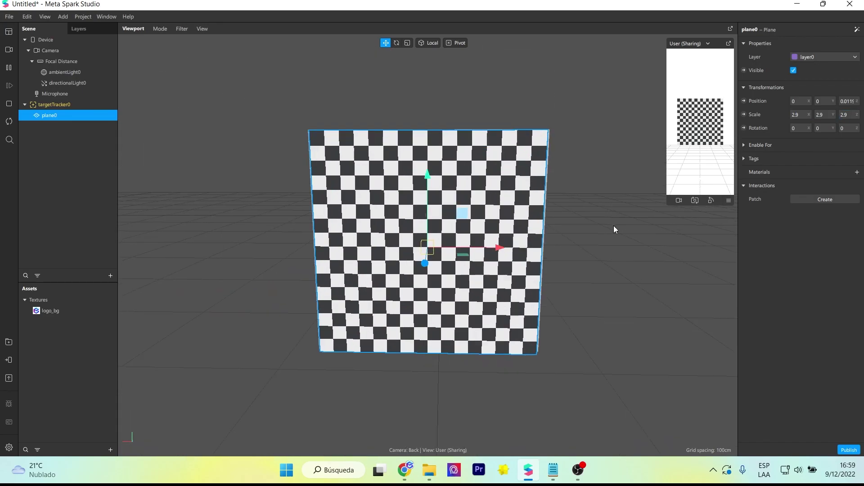
pyautogui.moveTo(423, 260); pyautogui.dragTo(424, 261)
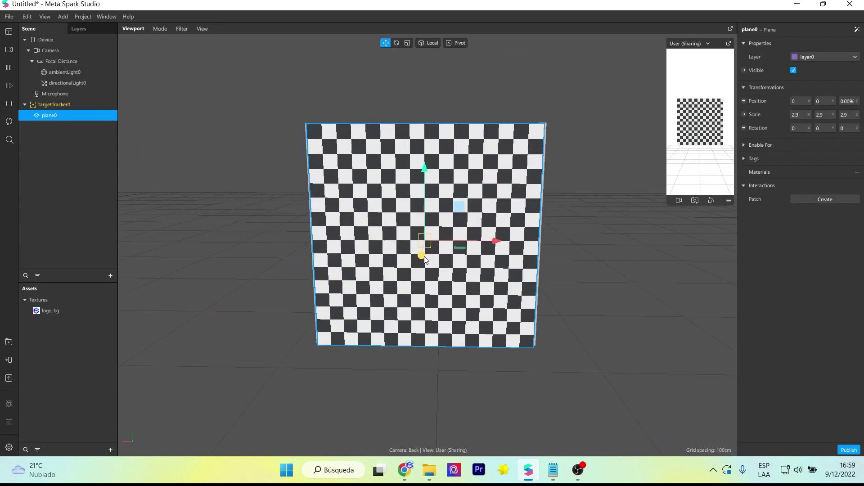
# Add a new material to the plane and set its shader type to Flat
pyautogui.click(857, 172)
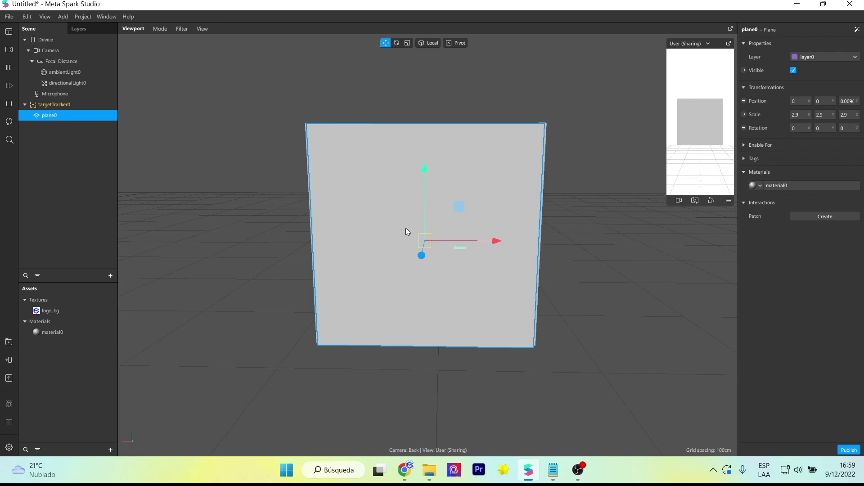
pyautogui.click(52, 333)
pyautogui.click(806, 43)
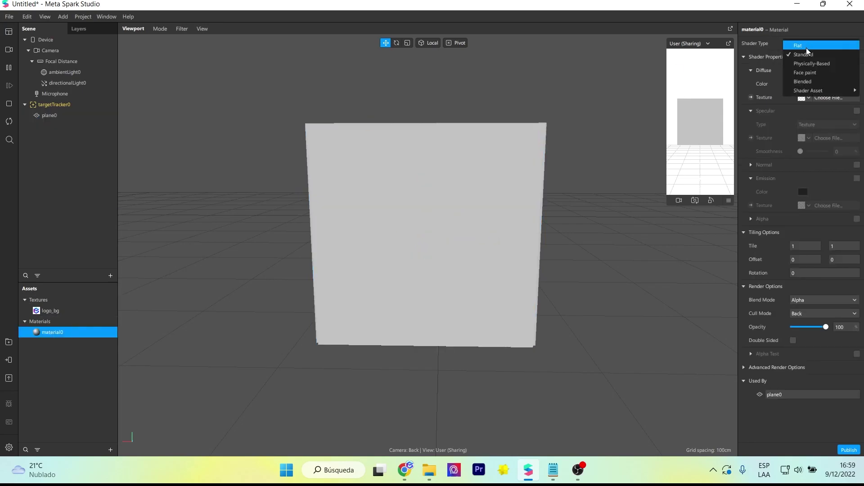
pyautogui.click(806, 48)
# Import the snow-textured logo6 image from the logos folder as the flat material's diffuse texture
pyautogui.click(808, 98)
pyautogui.click(810, 125)
pyautogui.scroll(-4, 145, 160)
pyautogui.scroll(3, 145, 151)
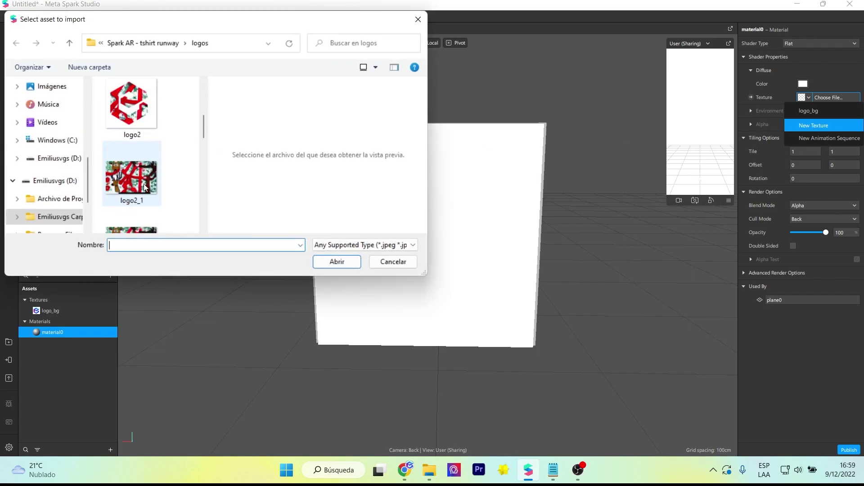
pyautogui.click(143, 182)
pyautogui.scroll(-1, 132, 168)
pyautogui.scroll(-5, 139, 131)
pyautogui.scroll(-1, 139, 128)
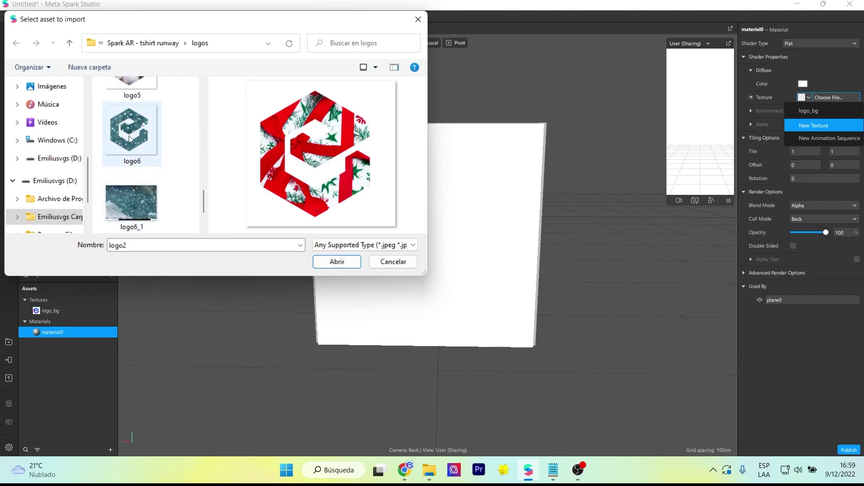
pyautogui.click(132, 145)
pyautogui.click(333, 261)
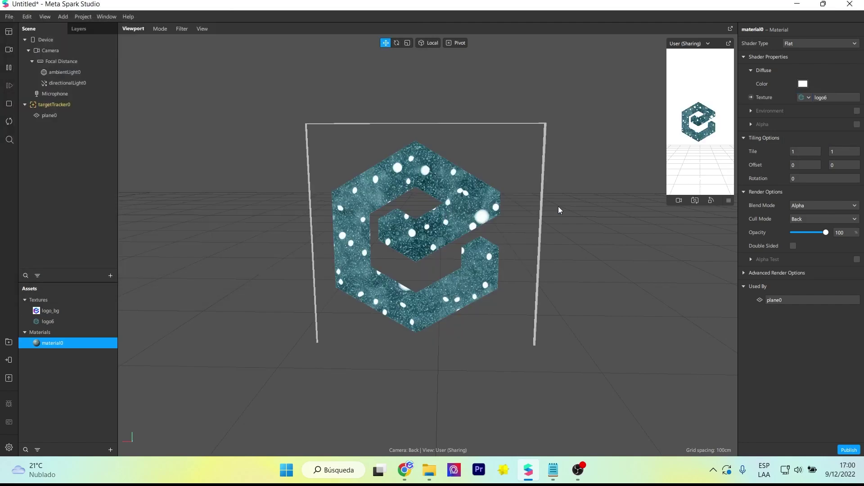
pyautogui.moveTo(189, 208); pyautogui.dragTo(527, 227)
pyautogui.scroll(5, 536, 226)
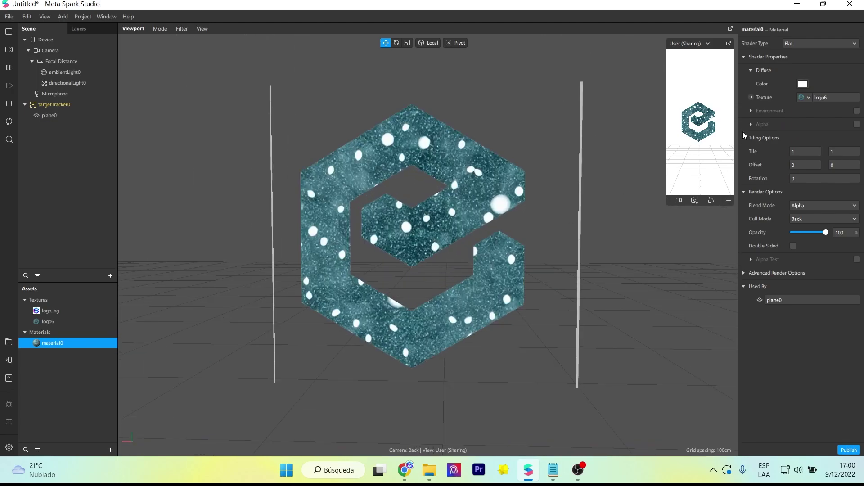
pyautogui.click(115, 116)
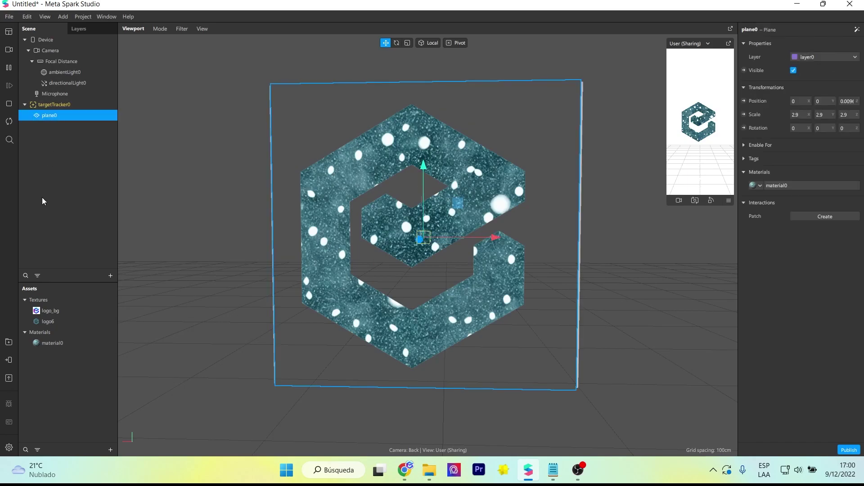
pyautogui.doubleClick(52, 343)
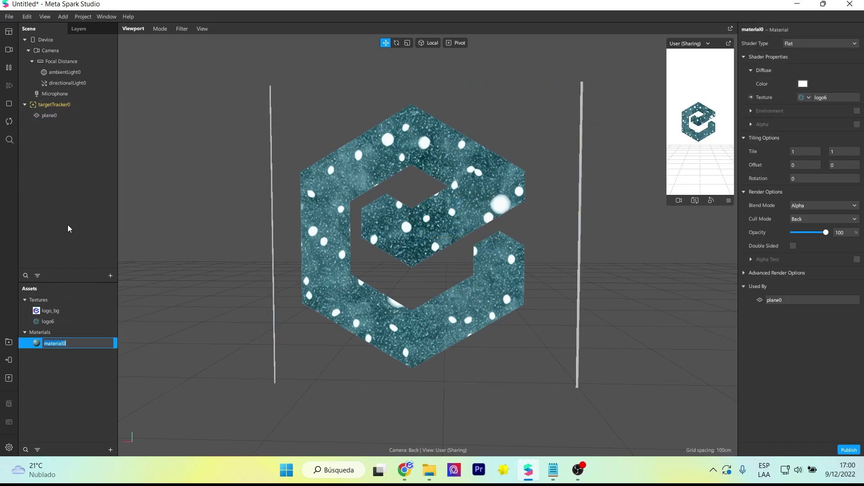
# Add a second plane as a child of the logo plane
pyautogui.click(56, 115)
pyautogui.rightClick(55, 115)
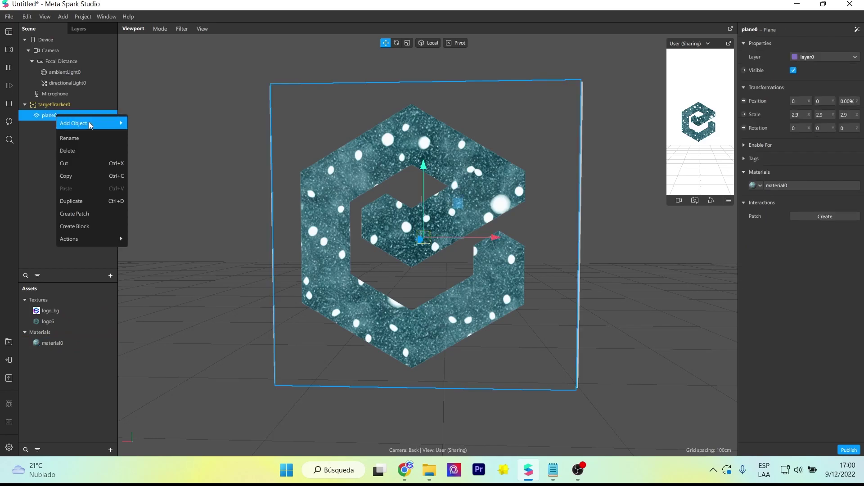
pyautogui.moveTo(104, 122)
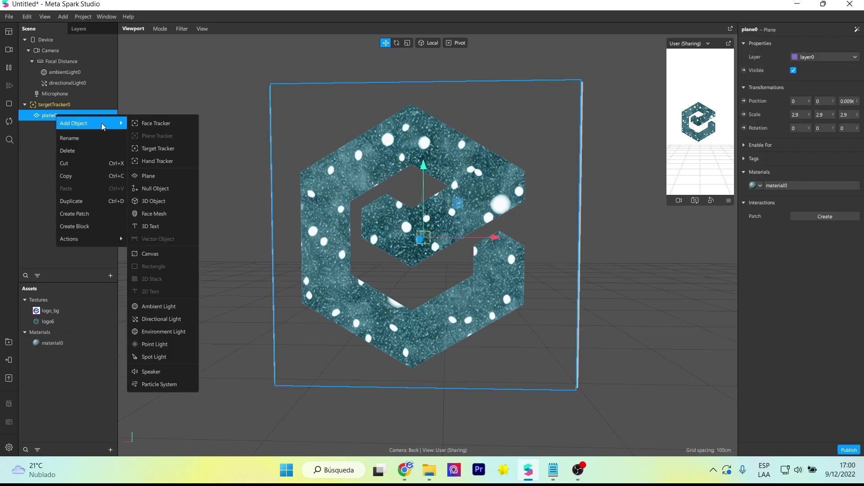
pyautogui.click(152, 177)
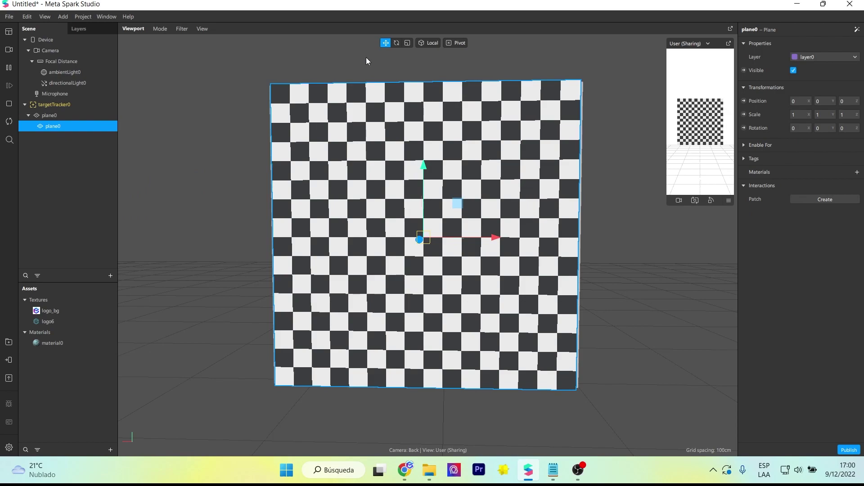
# Add a new material to the child plane and set its shader type to Flat
pyautogui.click(857, 172)
pyautogui.click(804, 199)
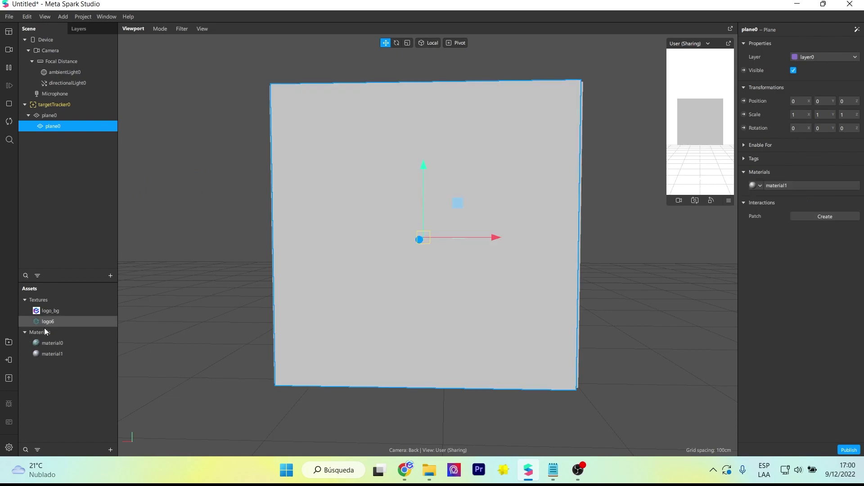
pyautogui.click(53, 353)
pyautogui.click(828, 43)
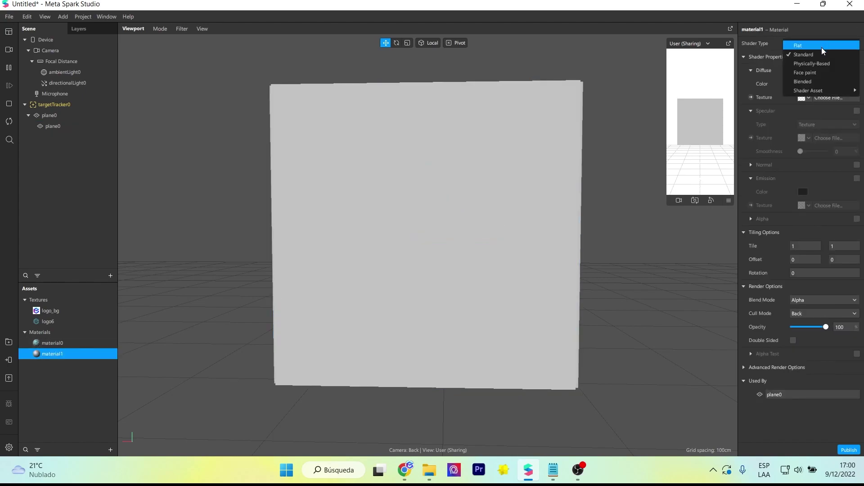
pyautogui.click(821, 48)
# Stretch the child plane horizontally to an X scale of about 1.69
pyautogui.click(61, 126)
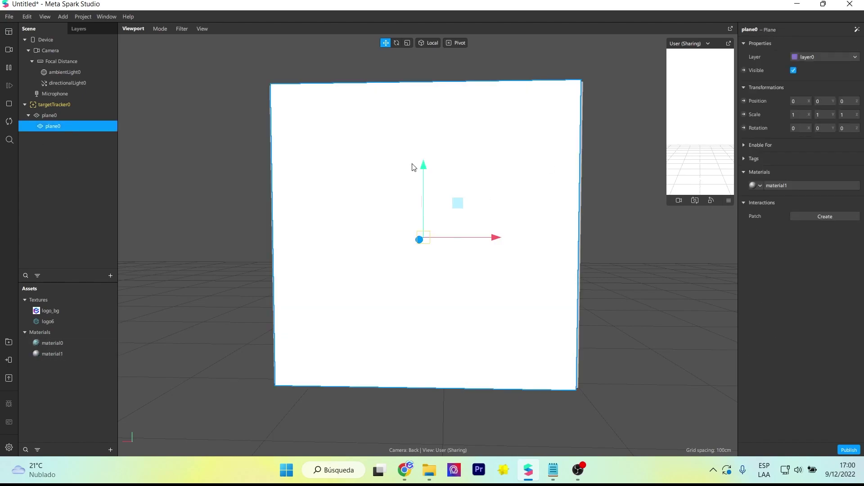
pyautogui.scroll(-2, 402, 56)
pyautogui.moveTo(494, 244); pyautogui.dragTo(540, 243)
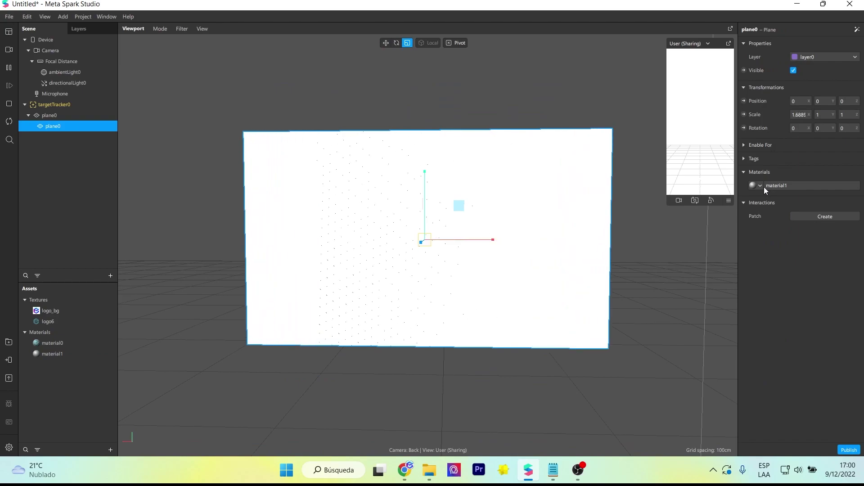
# Import the logo6_1 mountain image from the logos folder as the diffuse texture of the child plane's flat material
pyautogui.doubleClick(63, 352)
pyautogui.click(808, 45)
pyautogui.click(814, 30)
pyautogui.click(806, 97)
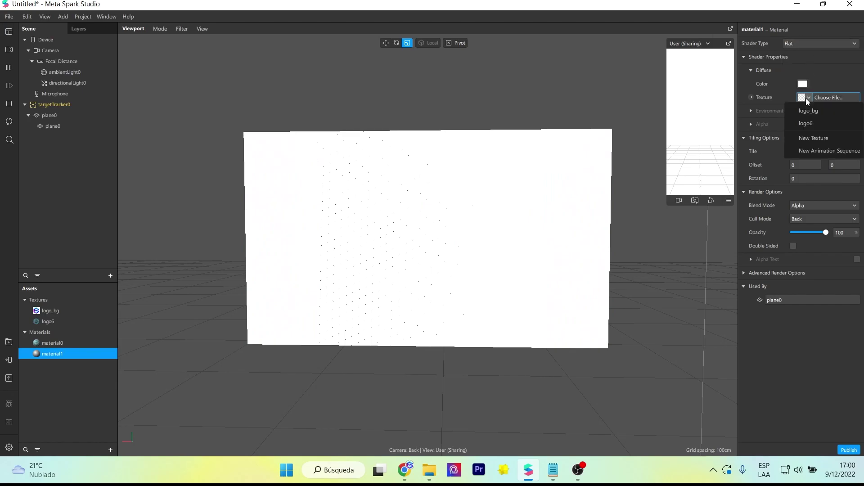
pyautogui.click(814, 139)
pyautogui.scroll(-2, 139, 159)
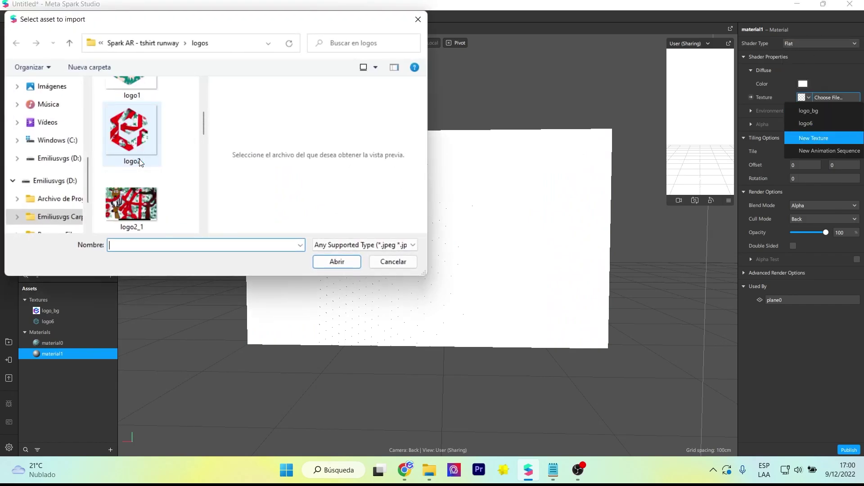
pyautogui.scroll(-5, 144, 170)
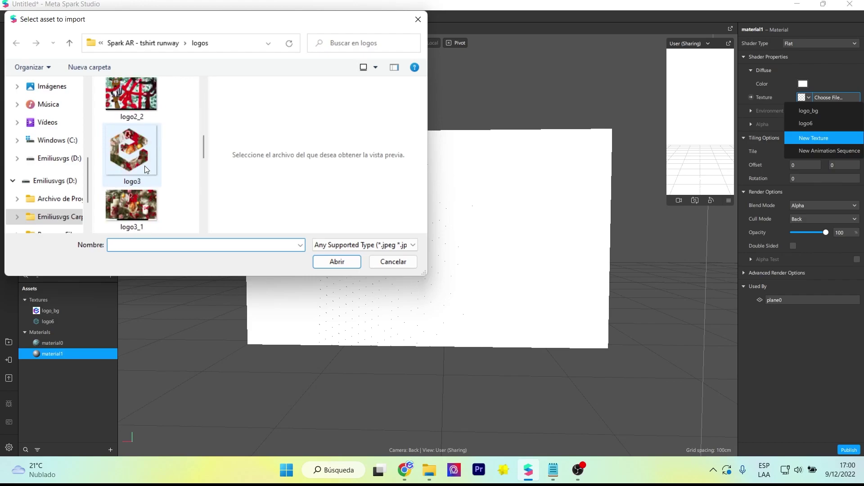
pyautogui.click(131, 203)
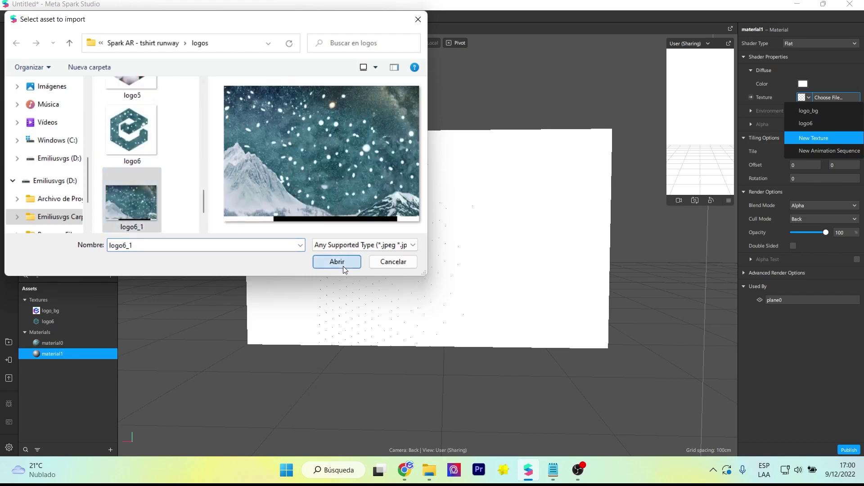
pyautogui.click(338, 262)
pyautogui.moveTo(462, 323); pyautogui.dragTo(495, 326)
pyautogui.scroll(3, 496, 325)
pyautogui.moveTo(496, 326); pyautogui.dragTo(434, 322, button='middle')
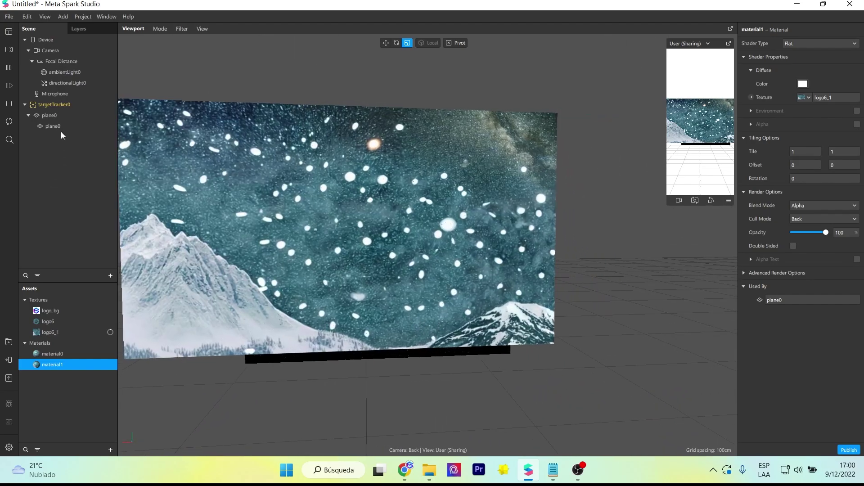
# Resize the mountain scene plane in width and height to bring its snowflakes closer to the size of the logo's
pyautogui.click(481, 258)
pyautogui.scroll(-3, 482, 258)
pyautogui.moveTo(430, 238); pyautogui.dragTo(431, 239)
pyautogui.moveTo(409, 204); pyautogui.dragTo(411, 199)
pyautogui.moveTo(468, 225); pyautogui.dragTo(479, 298)
# Move the mountain scene plane over the logo and compare their snowflake patterns by hiding and showing the scene
pyautogui.click(386, 44)
pyautogui.scroll(5, 340, 194)
pyautogui.scroll(-3, 339, 194)
pyautogui.moveTo(348, 201); pyautogui.dragTo(252, 270)
pyautogui.moveTo(349, 271); pyautogui.dragTo(347, 271)
pyautogui.moveTo(315, 273); pyautogui.dragTo(462, 265)
pyautogui.scroll(-3, 478, 206)
pyautogui.scroll(3, 530, 264)
pyautogui.click(795, 70)
pyautogui.click(795, 70)
# Nudge the scene plane again to match the logo's snowflakes, checking the alignment by toggling the plane's visibility
pyautogui.click(385, 43)
pyautogui.moveTo(406, 194); pyautogui.dragTo(373, 171)
pyautogui.click(794, 71)
pyautogui.click(793, 70)
pyautogui.scroll(-3, 487, 179)
pyautogui.scroll(5, 487, 182)
pyautogui.click(794, 71)
pyautogui.click(794, 70)
# Scale the scene plane to 1.46 on X and raise it to a Y position of about 0.006, comparing it with the logo
pyautogui.click(407, 43)
pyautogui.moveTo(440, 244); pyautogui.dragTo(436, 244)
pyautogui.click(793, 70)
pyautogui.click(793, 70)
pyautogui.click(386, 43)
pyautogui.moveTo(371, 194); pyautogui.dragTo(371, 189)
pyautogui.click(792, 70)
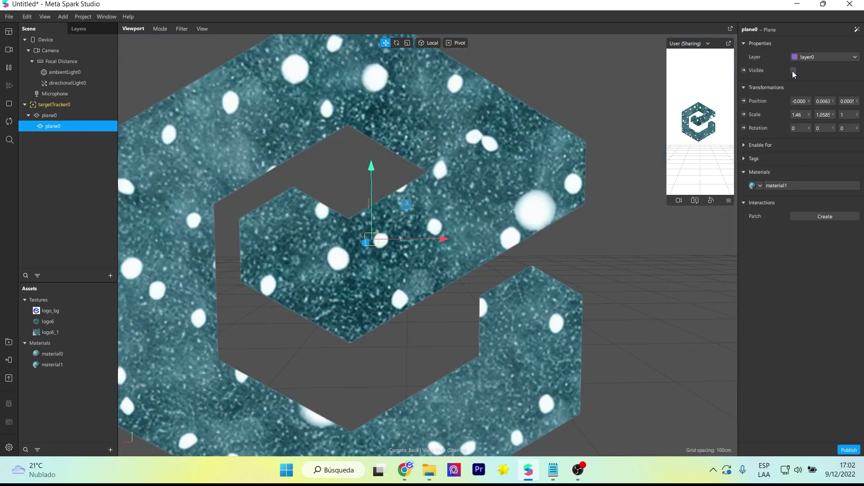
pyautogui.click(793, 71)
pyautogui.click(793, 71)
# Try narrowing the scene plane to an X scale of about 1.355 and compare its snowflakes with the logo's
pyautogui.click(407, 43)
pyautogui.click(793, 72)
pyautogui.moveTo(440, 239); pyautogui.dragTo(435, 239)
pyautogui.click(792, 71)
pyautogui.click(792, 71)
pyautogui.click(792, 70)
pyautogui.click(793, 71)
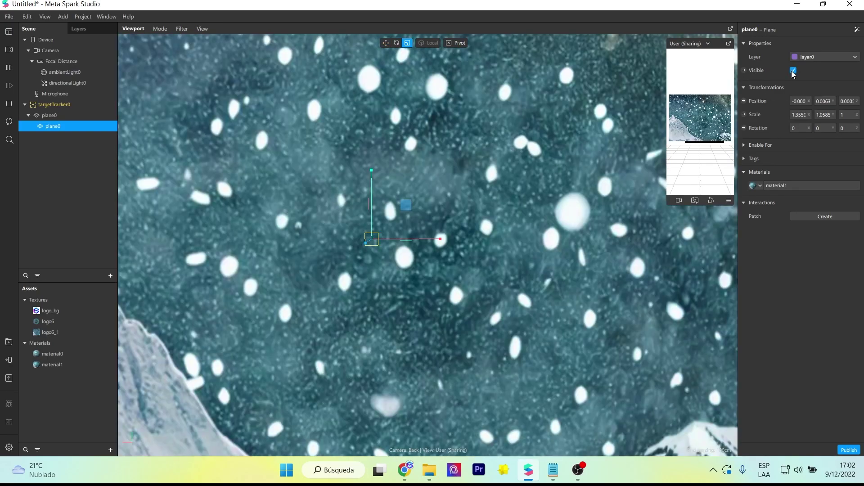
# Widen the scene plane to an X scale of about 1.44 and check the match by toggling its visibility
pyautogui.scroll(5, 520, 180)
pyautogui.click(793, 70)
pyautogui.click(792, 71)
pyautogui.moveTo(421, 237); pyautogui.dragTo(431, 236)
pyautogui.click(793, 70)
pyautogui.click(793, 70)
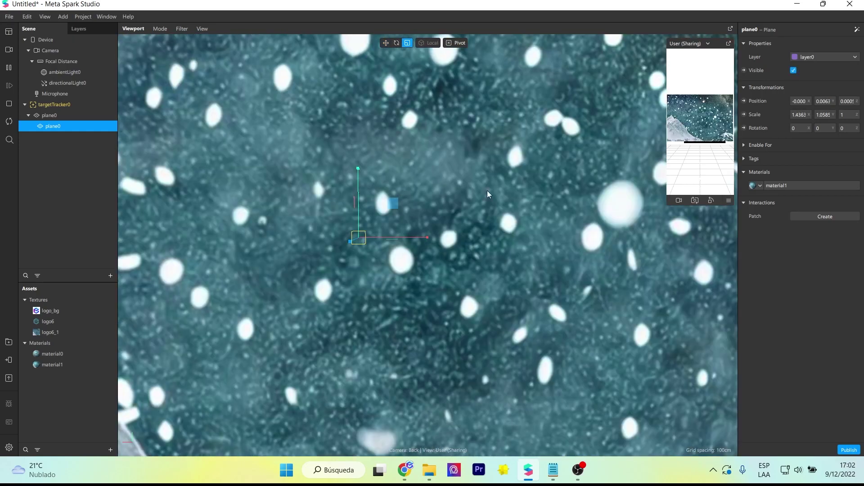
# Shift the scene plane sideways to an X position of about -0.013, comparing it with the logo underneath
pyautogui.click(386, 43)
pyautogui.moveTo(423, 238); pyautogui.dragTo(388, 237)
pyautogui.click(793, 71)
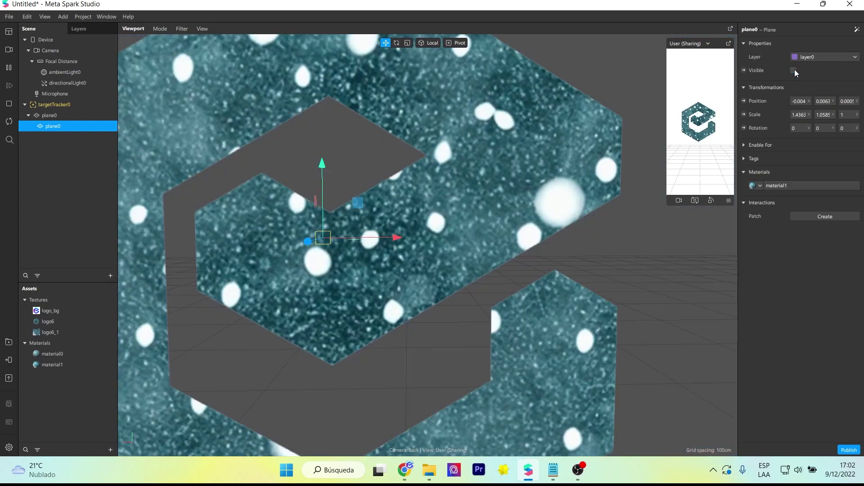
pyautogui.click(794, 70)
pyautogui.click(794, 70)
pyautogui.click(793, 70)
# Scale the scene plane to about 1.48 on X and move it to an X position of about -0.011
pyautogui.click(407, 43)
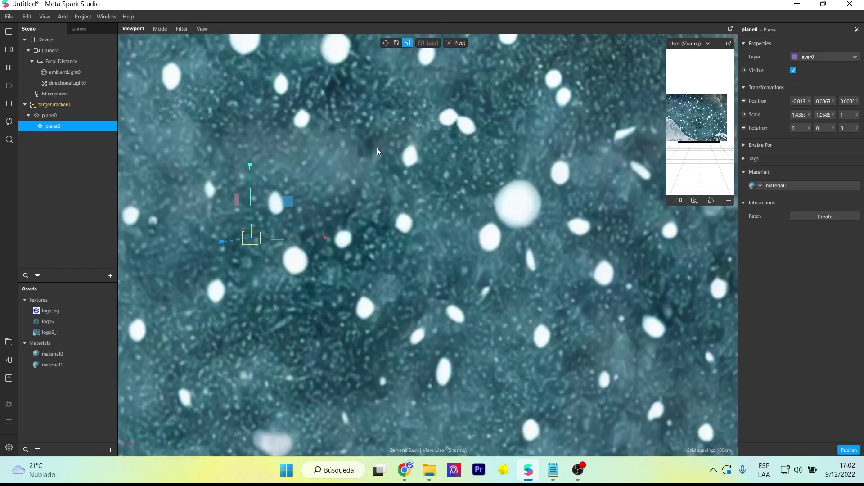
pyautogui.click(793, 70)
pyautogui.press('w')
pyautogui.click(793, 70)
pyautogui.moveTo(327, 238); pyautogui.dragTo(340, 237)
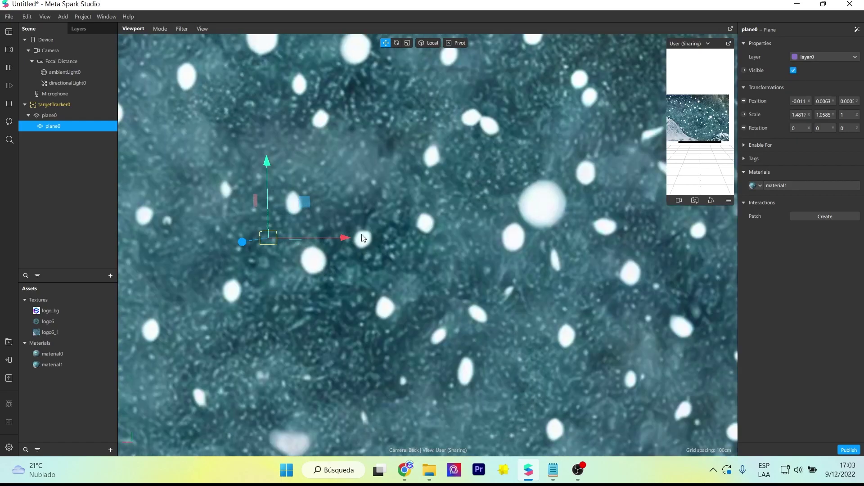
# Widen the scene plane to an X scale of about 1.51 and verify the snowflake alignment by hiding and showing it
pyautogui.click(793, 70)
pyautogui.click(794, 70)
pyautogui.moveTo(342, 238); pyautogui.dragTo(349, 237)
pyautogui.click(793, 70)
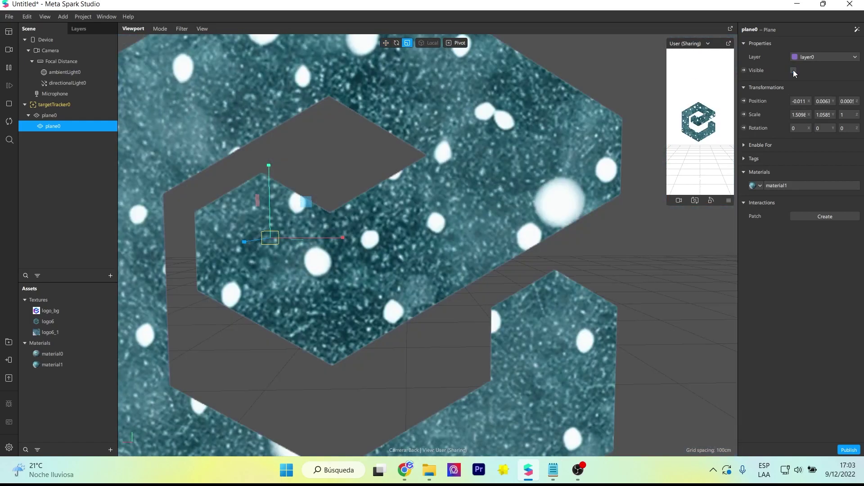
pyautogui.click(794, 71)
# Examine the spacing between the logo plane and scene plane from the side, toggling the logo plane's visibility
pyautogui.scroll(-3, 502, 172)
pyautogui.moveTo(502, 172); pyautogui.dragTo(412, 69, button='right')
pyautogui.scroll(5, 528, 191)
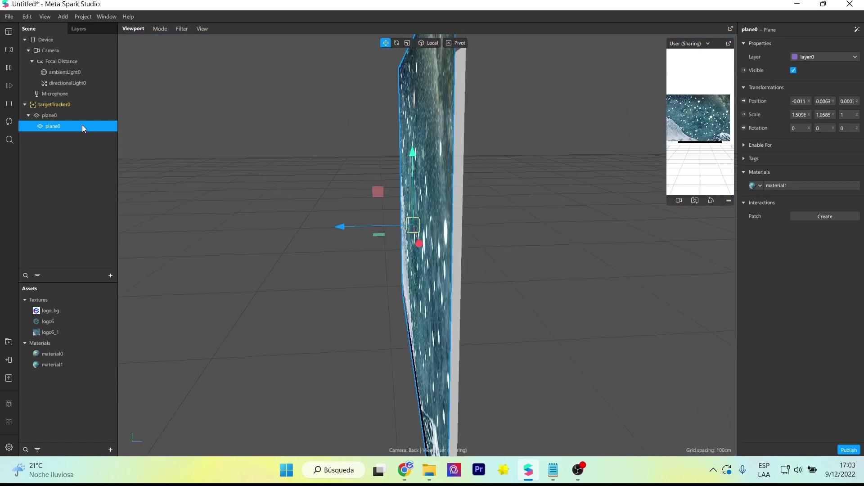
pyautogui.click(49, 115)
pyautogui.click(793, 70)
pyautogui.click(794, 70)
pyautogui.press('w')
pyautogui.moveTo(329, 277); pyautogui.dragTo(631, 246, button='right')
pyautogui.click(111, 160)
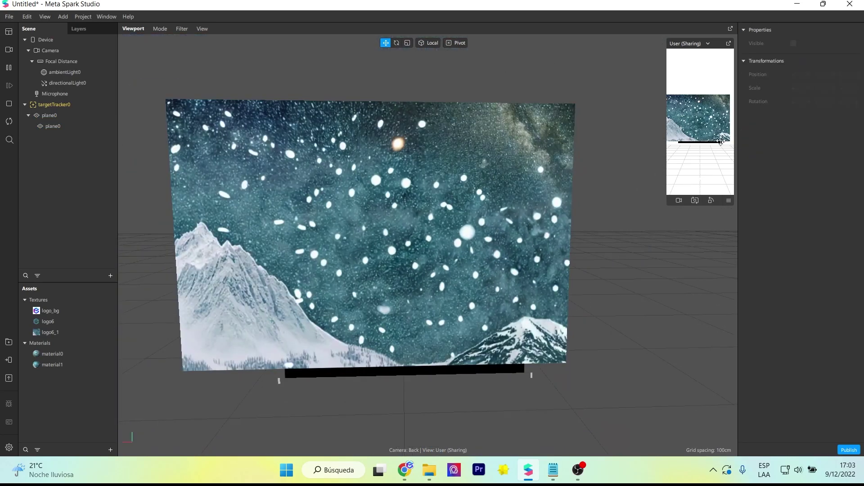
# Open the Patch Editor and add the parent logo plane to it as an object patch
pyautogui.click(28, 17)
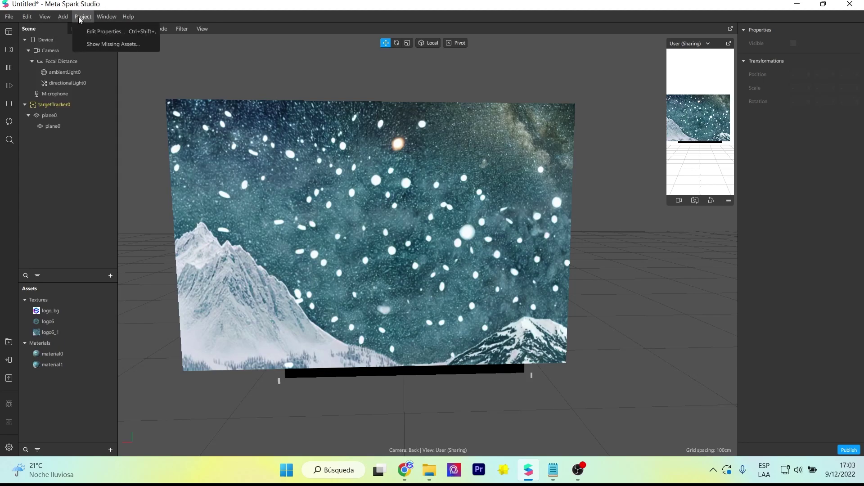
pyautogui.moveTo(51, 18)
pyautogui.click(72, 31)
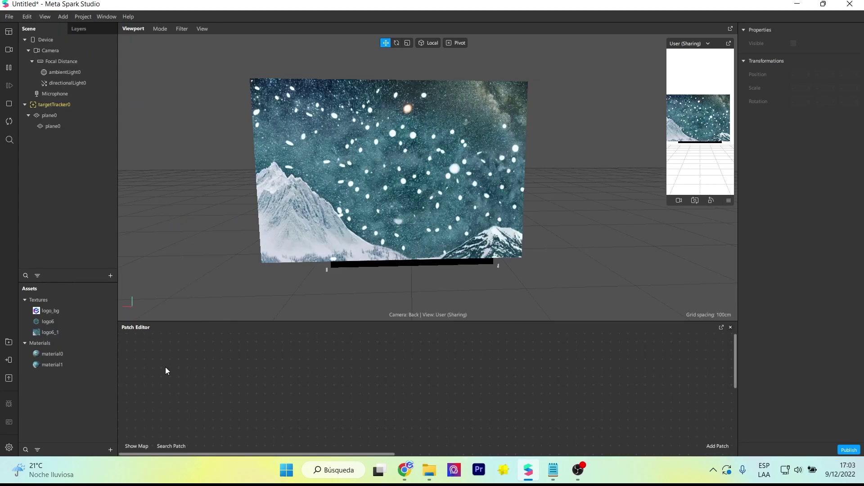
pyautogui.click(43, 115)
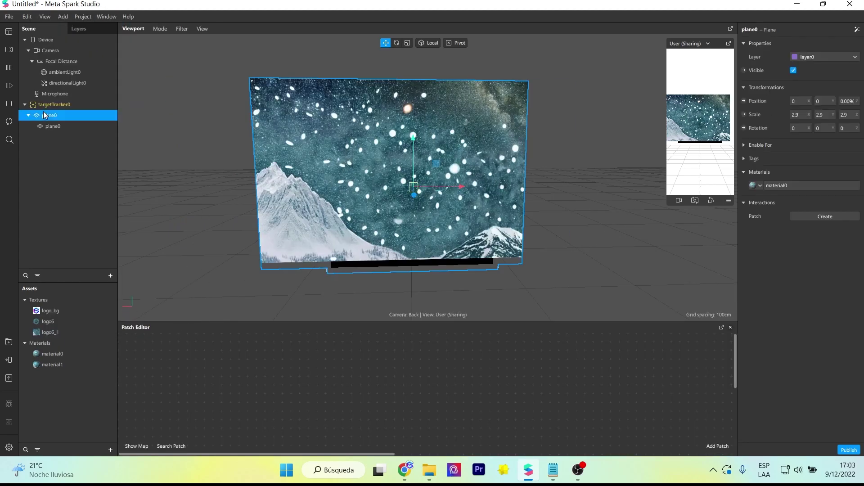
pyautogui.moveTo(43, 115); pyautogui.dragTo(212, 371)
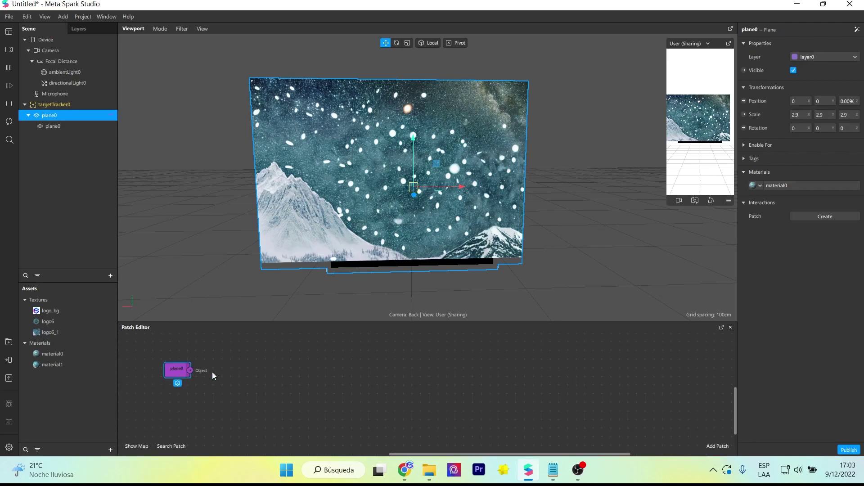
# Add an Object Tap patch and connect the logo plane's Object output to it
pyautogui.rightClick(312, 371)
pyautogui.write('obj')
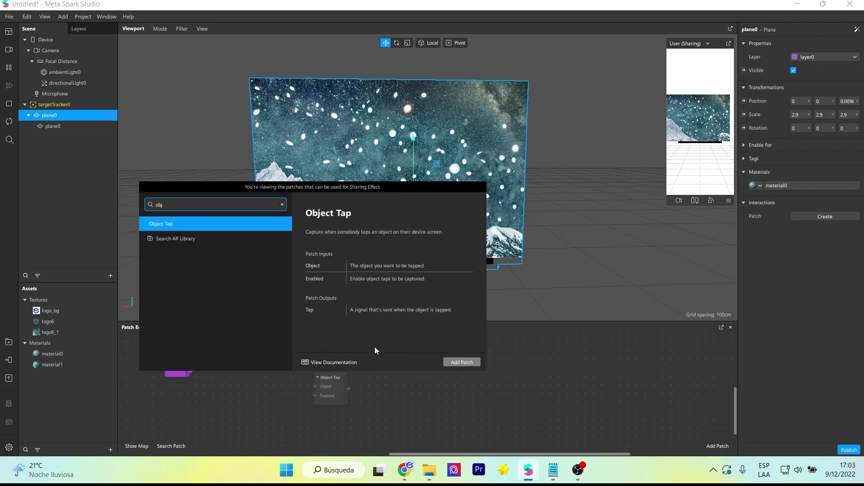
pyautogui.click(450, 362)
pyautogui.moveTo(328, 381); pyautogui.dragTo(231, 366)
# Create a Visible patch for the child scene plane and drive it from the Object Tap through a Switch patch
pyautogui.click(54, 126)
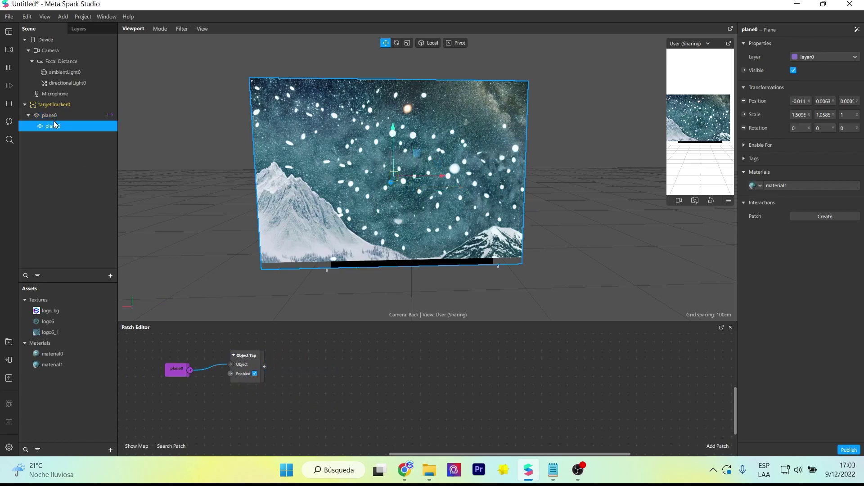
pyautogui.click(744, 70)
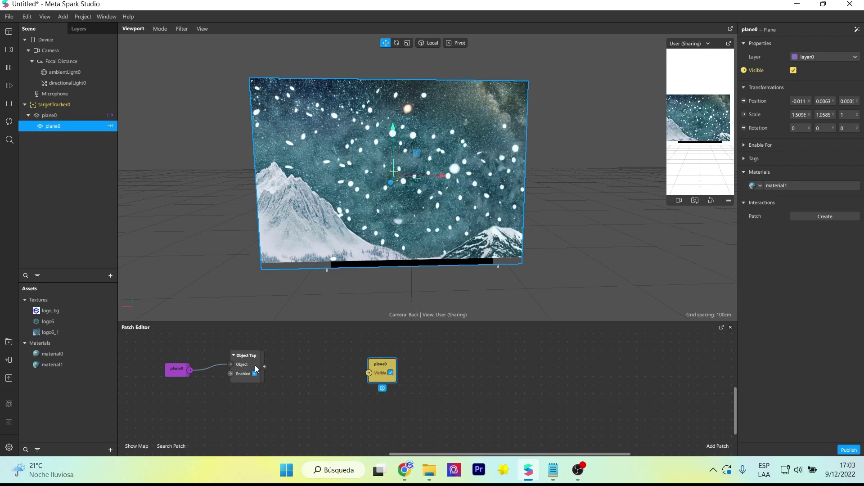
pyautogui.moveTo(367, 372); pyautogui.dragTo(410, 357)
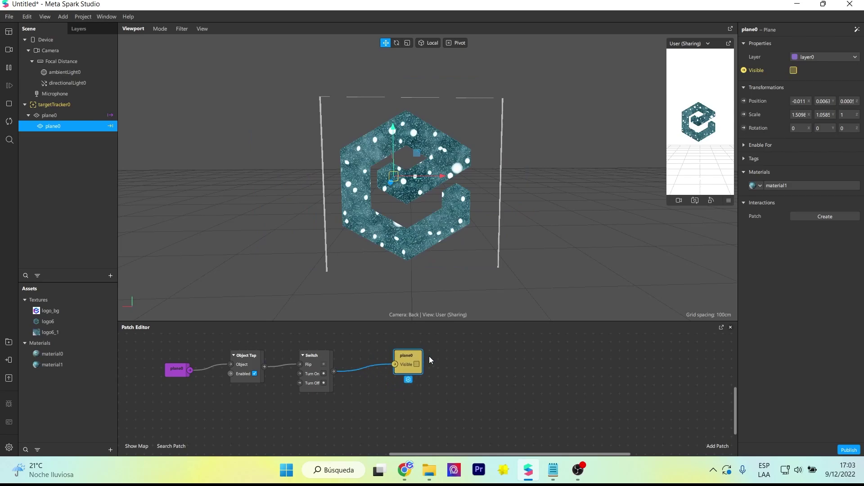
# Enable touch simulation in the preview and tap the logo to try the interaction
pyautogui.click(728, 200)
pyautogui.click(758, 205)
pyautogui.click(700, 124)
pyautogui.click(700, 123)
# Test the tap interaction by repeatedly tapping the logo in the preview to switch the mountain scene on and off
pyautogui.scroll(1, 701, 129)
pyautogui.scroll(3, 709, 128)
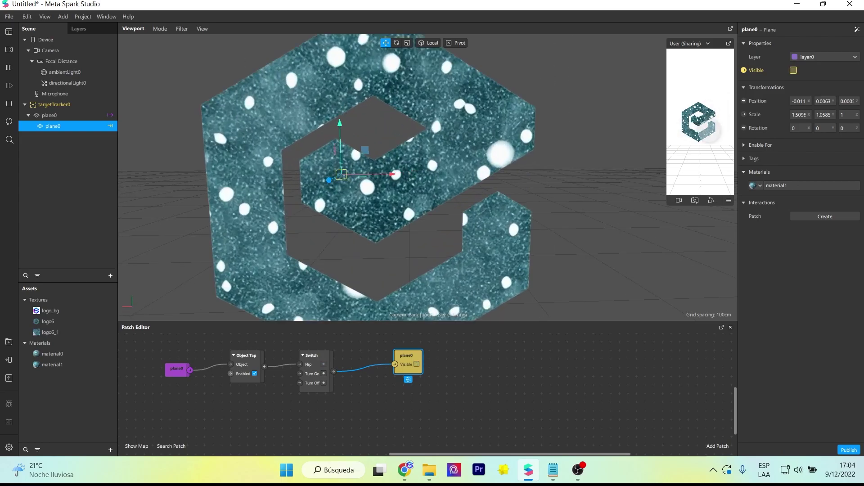
pyautogui.scroll(-1, 708, 136)
pyautogui.click(705, 125)
pyautogui.click(705, 125)
pyautogui.click(705, 124)
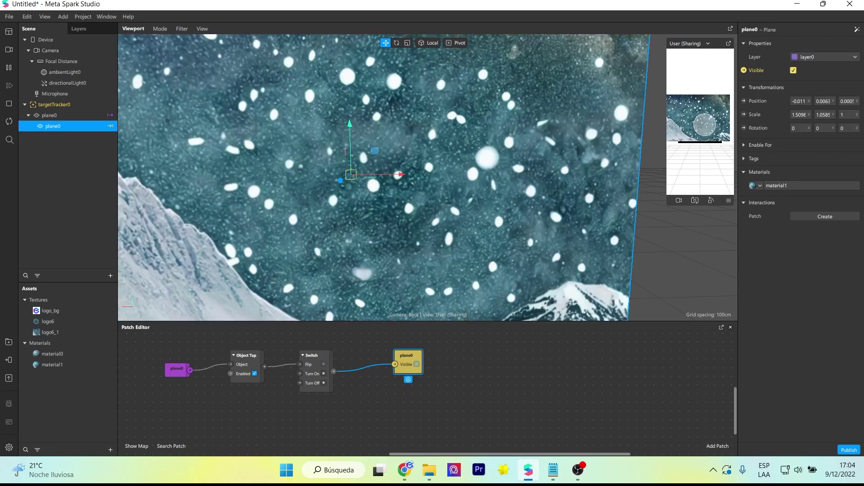
pyautogui.click(705, 125)
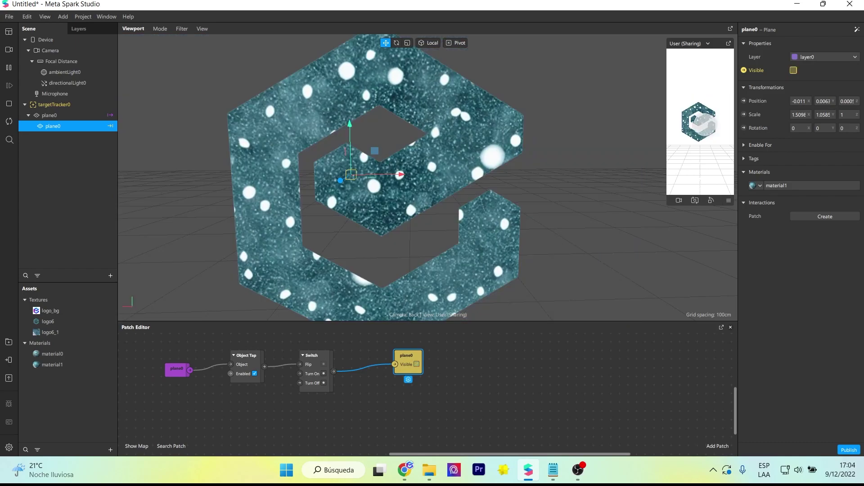
pyautogui.click(704, 125)
pyautogui.click(706, 131)
pyautogui.click(705, 131)
pyautogui.click(684, 122)
pyautogui.click(684, 122)
pyautogui.click(684, 122)
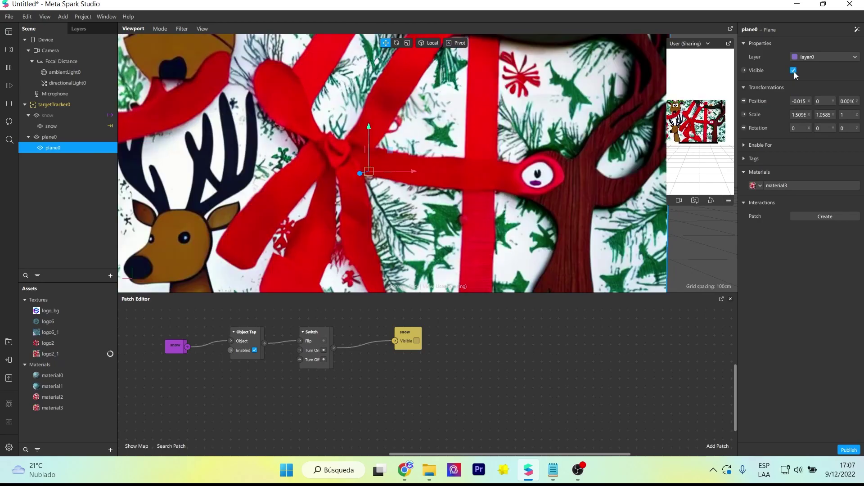
# Select the logo2_1 texture asset and enlarge the Patch Editor area
pyautogui.click(58, 353)
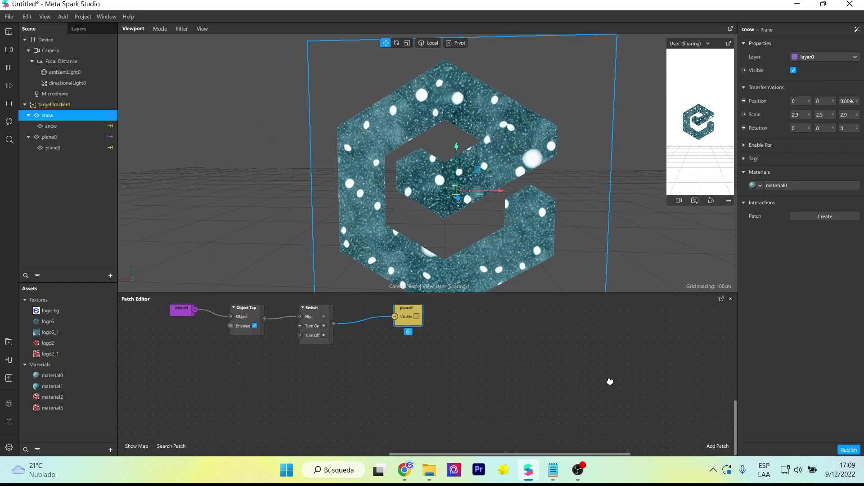
pyautogui.moveTo(587, 294); pyautogui.dragTo(585, 271)
pyautogui.scroll(3, 529, 349)
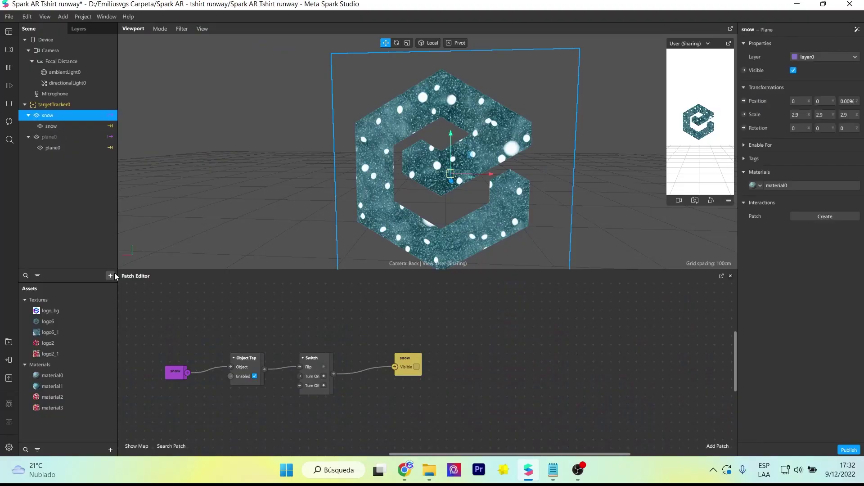
# Insert a Particle System into the scene
pyautogui.click(111, 275)
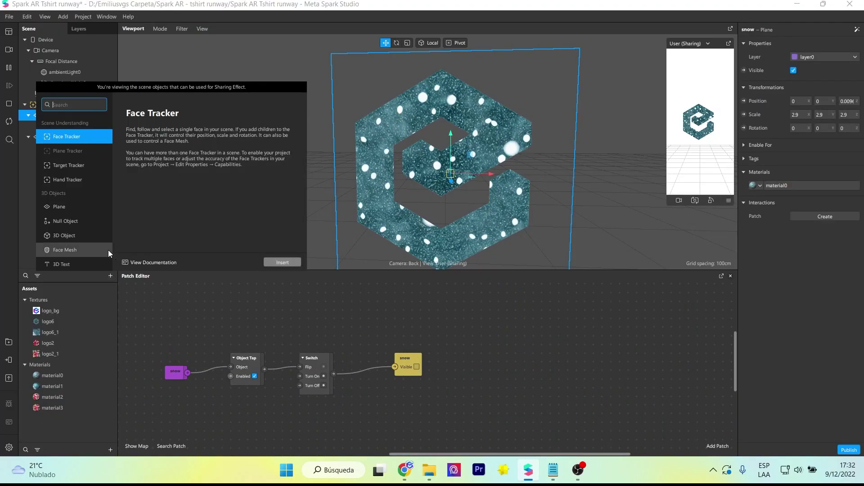
pyautogui.scroll(-5, 74, 230)
pyautogui.click(72, 249)
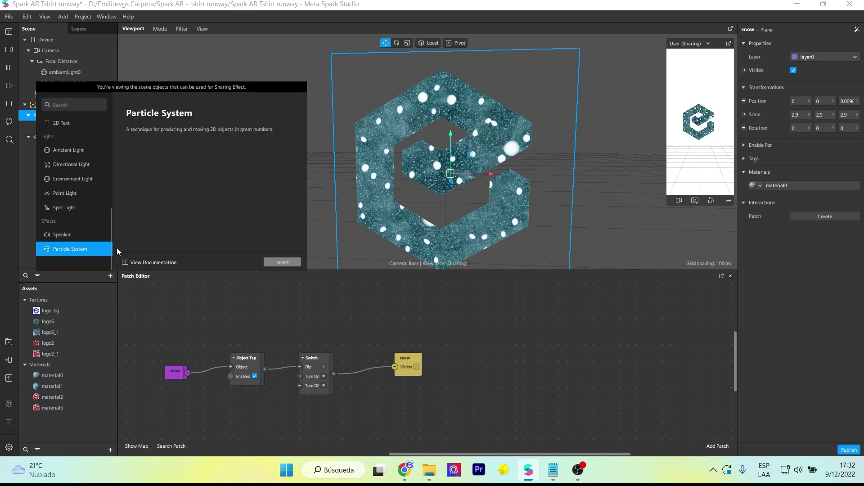
pyautogui.click(273, 262)
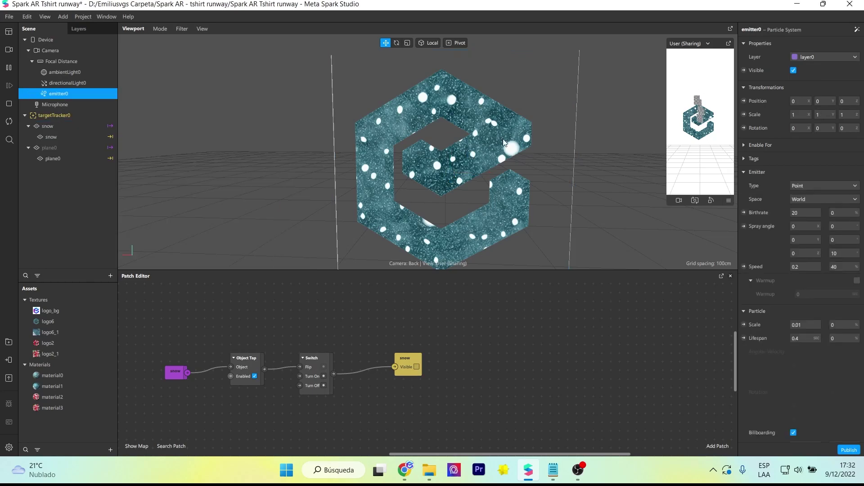
# Move the particle emitter along its depth axis to a Z position of about -0.534
pyautogui.scroll(-5, 503, 139)
pyautogui.moveTo(417, 208); pyautogui.dragTo(434, 163)
pyautogui.scroll(5, 518, 169)
pyautogui.moveTo(536, 172); pyautogui.dragTo(429, 188, button='right')
pyautogui.moveTo(403, 191); pyautogui.dragTo(380, 193)
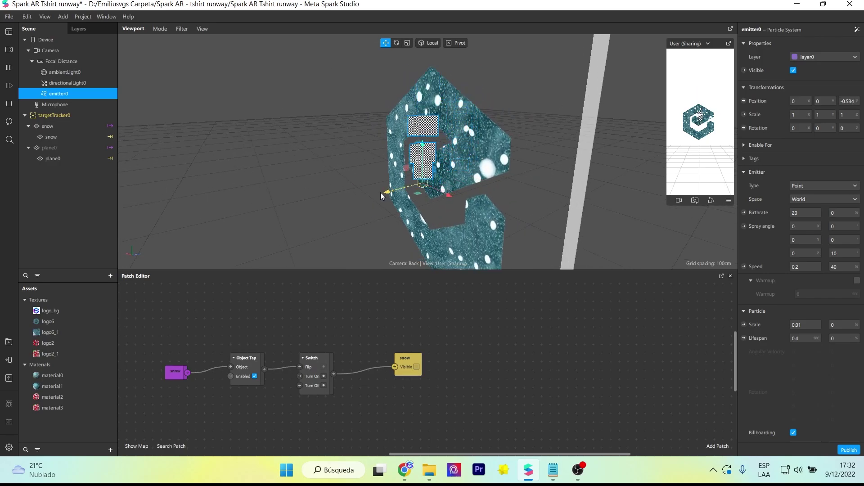
# Try the Line emitter type for the particle system, and settle on Plane
pyautogui.click(396, 42)
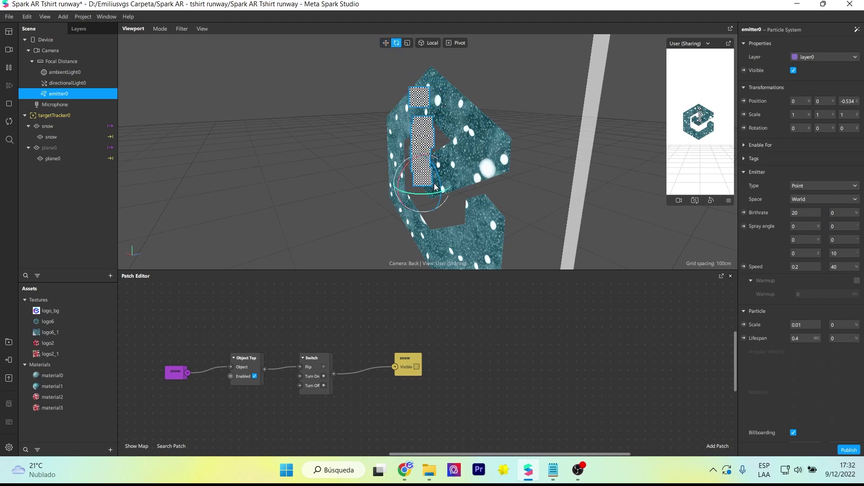
pyautogui.click(820, 185)
pyautogui.click(821, 197)
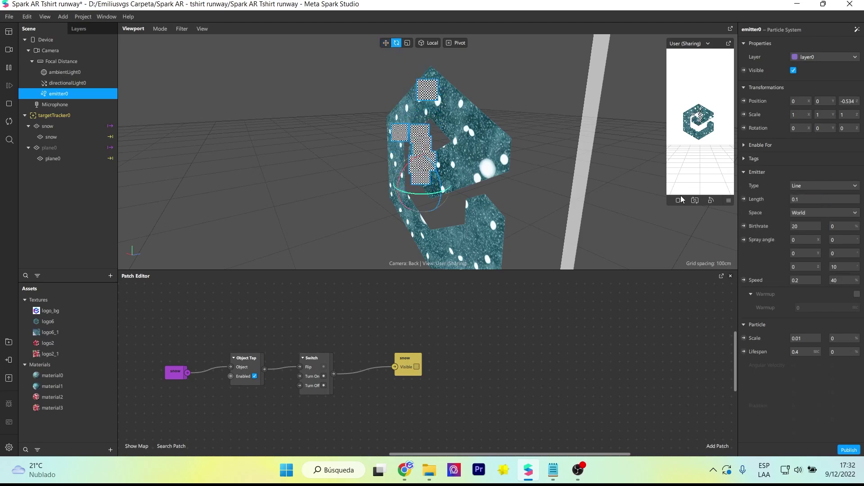
pyautogui.click(818, 186)
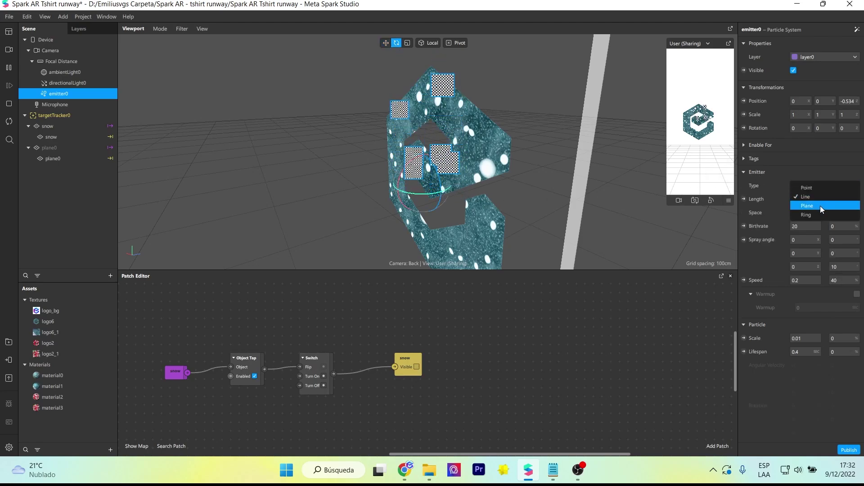
pyautogui.click(820, 207)
# Reveal the snow scene and rotate the emitter about -179° around Z so the particles fall downward
pyautogui.moveTo(441, 176)
pyautogui.mouseDown()
pyautogui.moveTo(442, 224)
pyautogui.moveTo(422, 249)
pyautogui.moveTo(440, 207)
pyautogui.moveTo(437, 241)
pyautogui.moveTo(439, 174)
pyautogui.mouseUp()
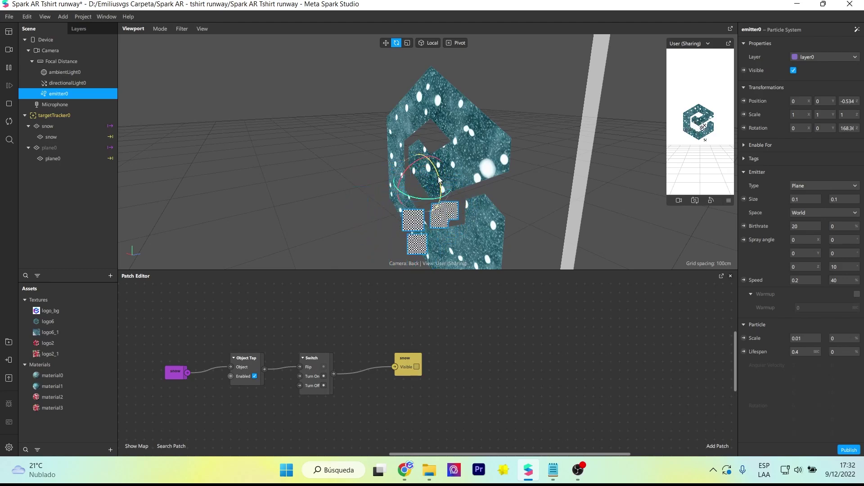
pyautogui.click(732, 93)
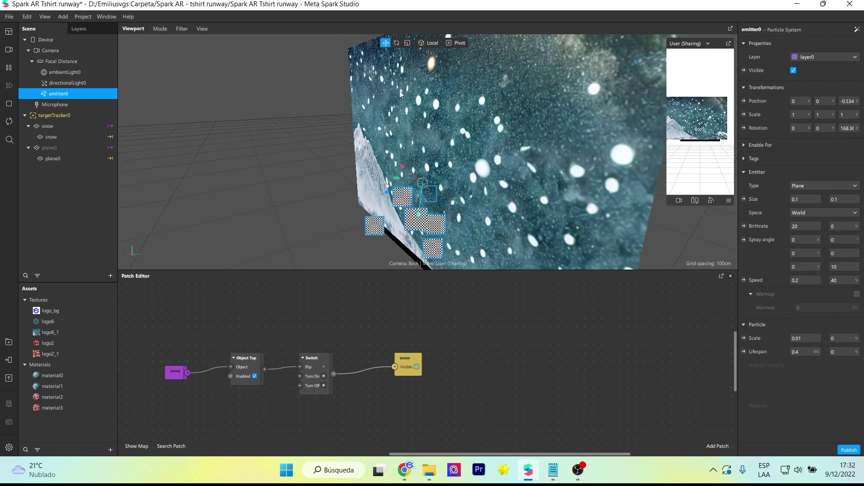
pyautogui.press('w')
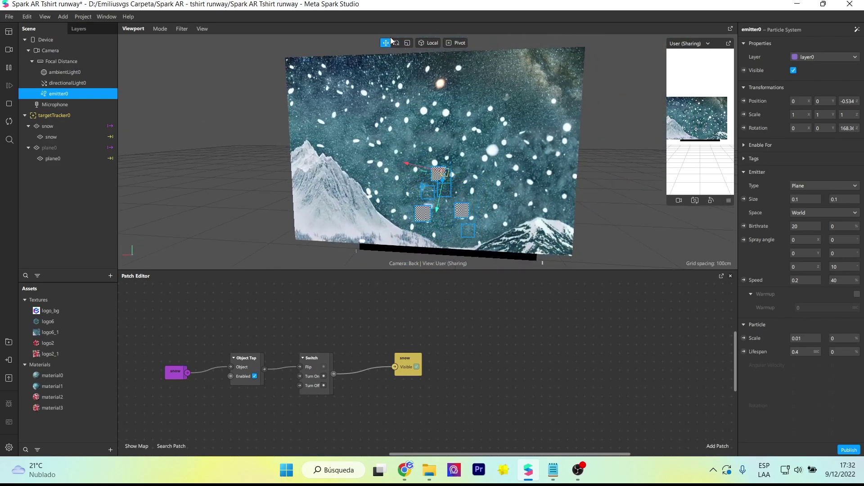
pyautogui.press('e')
pyautogui.moveTo(474, 167); pyautogui.dragTo(471, 161)
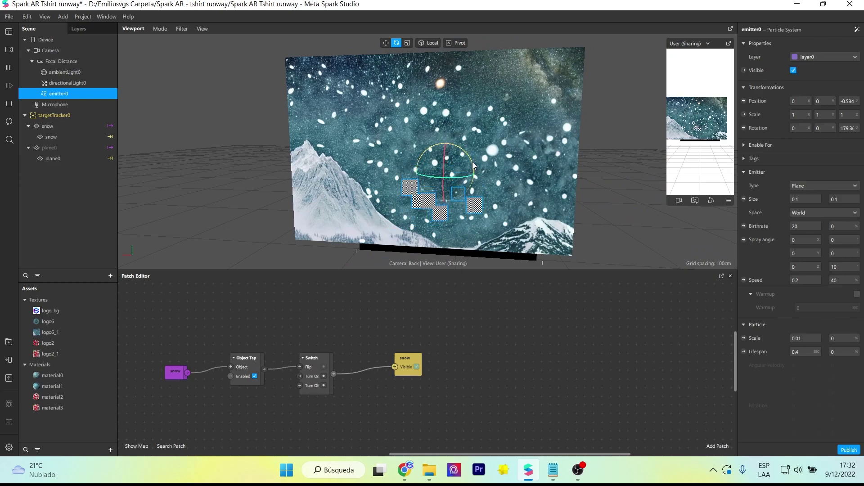
pyautogui.click(385, 42)
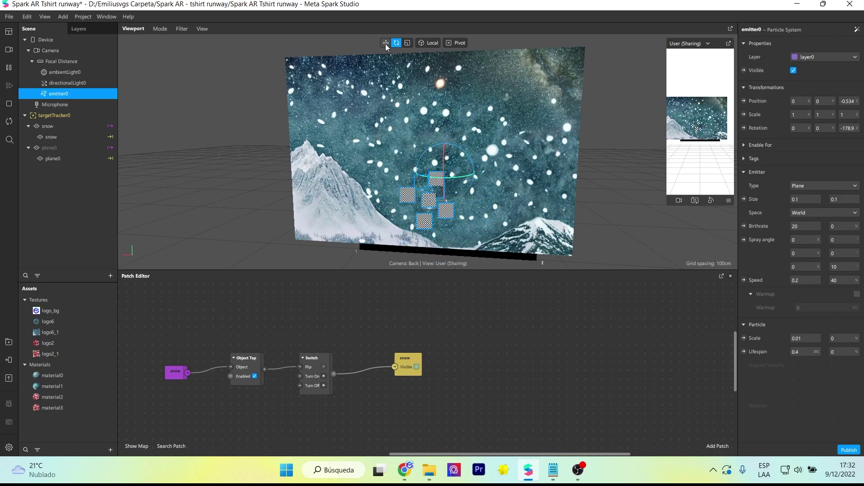
# Widen the emitter to an X scale of about 2.93 and raise it to a Y position of about 0.137
pyautogui.click(408, 43)
pyautogui.moveTo(410, 173); pyautogui.dragTo(302, 166)
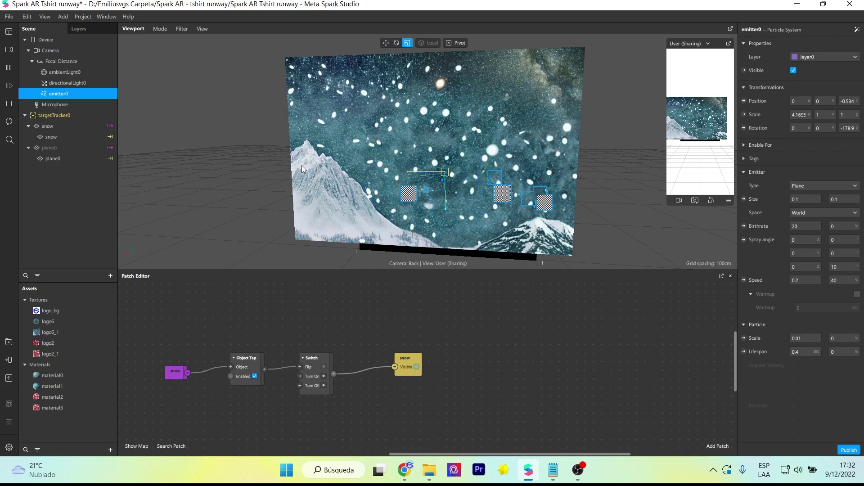
pyautogui.moveTo(407, 172); pyautogui.dragTo(418, 172)
pyautogui.click(386, 42)
pyautogui.moveTo(447, 217); pyautogui.dragTo(442, 119)
pyautogui.scroll(-3, 554, 147)
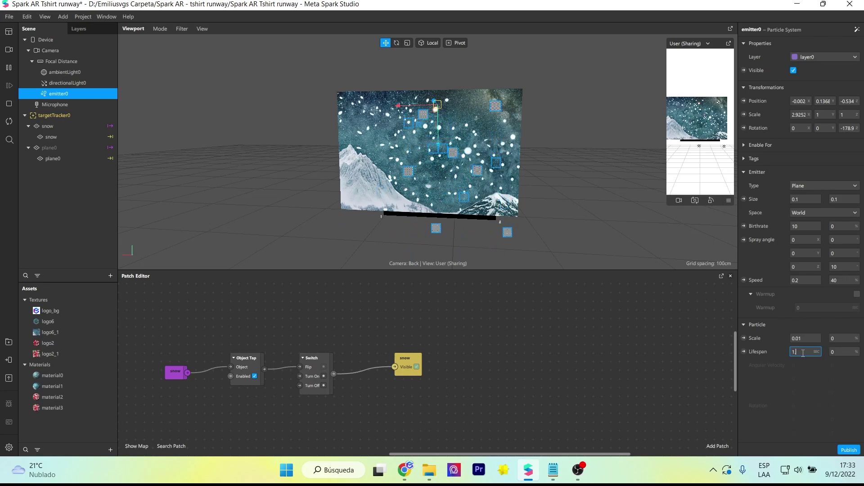
# Set the emitter's particle shape to Star
pyautogui.hotkey('alt', 'Tab')
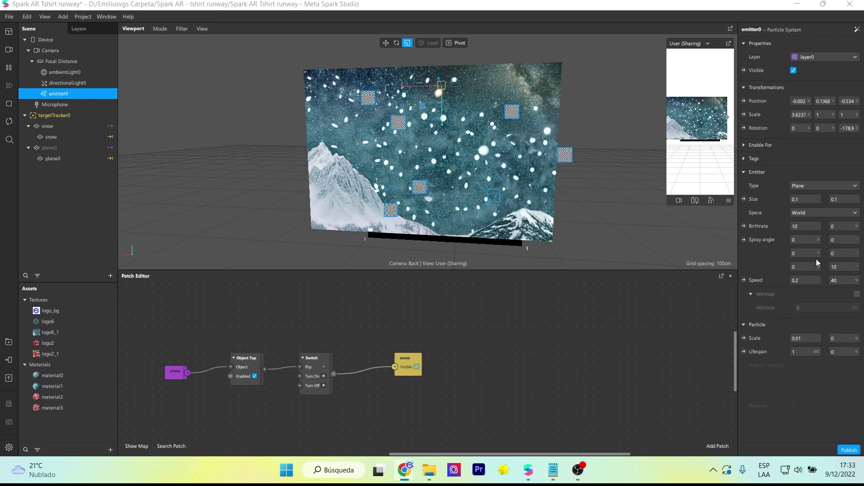
pyautogui.scroll(-5, 763, 276)
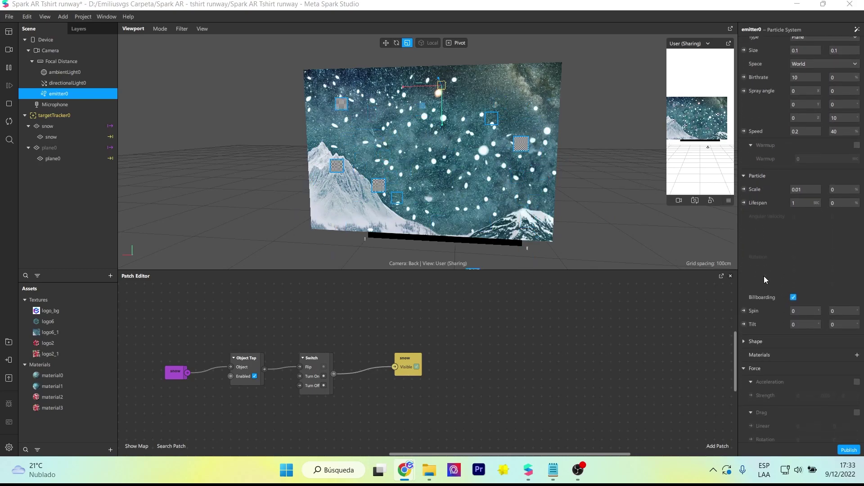
pyautogui.click(744, 302)
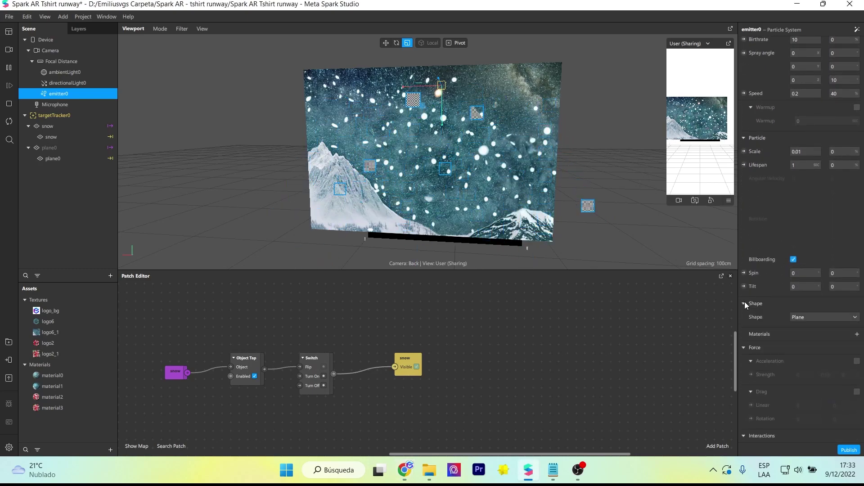
pyautogui.click(811, 317)
pyautogui.click(822, 364)
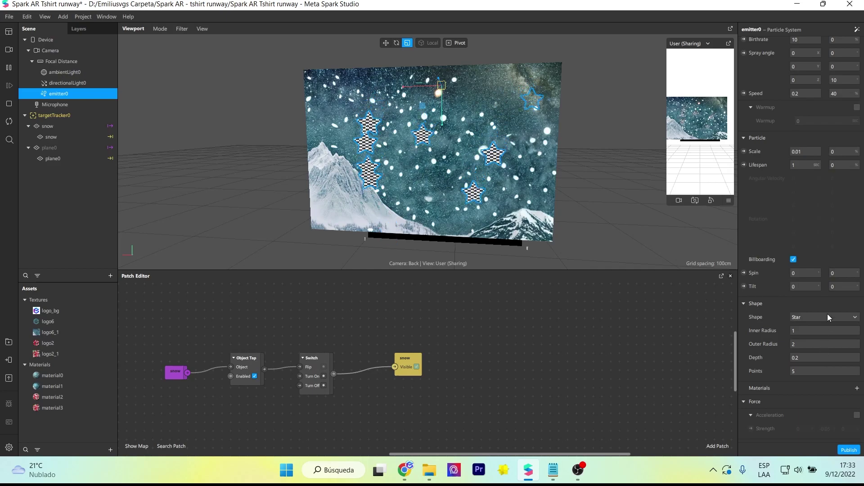
# Reduce the star particles' scale to 0.004, trying slightly larger sizes first
pyautogui.scroll(3, 812, 257)
pyautogui.click(803, 261)
pyautogui.write('0.006')
pyautogui.press('BackSpace')
pyautogui.write('5')
pyautogui.press('Return')
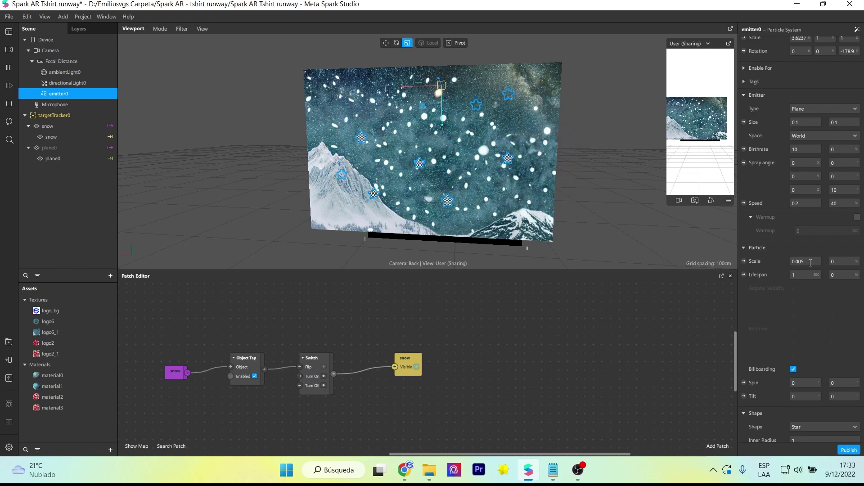
pyautogui.press('BackSpace')
pyautogui.write('6')
pyautogui.press('Return')
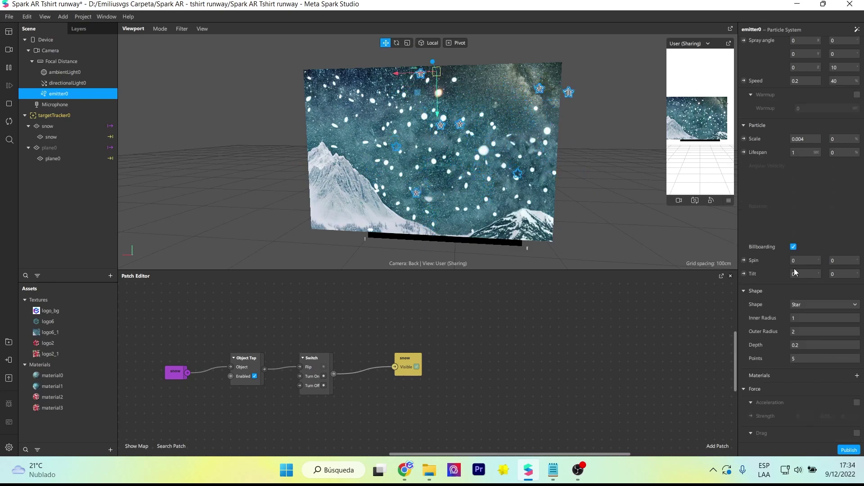
# Create a new material for the star particles and set its shader type to Flat
pyautogui.scroll(-2, 776, 389)
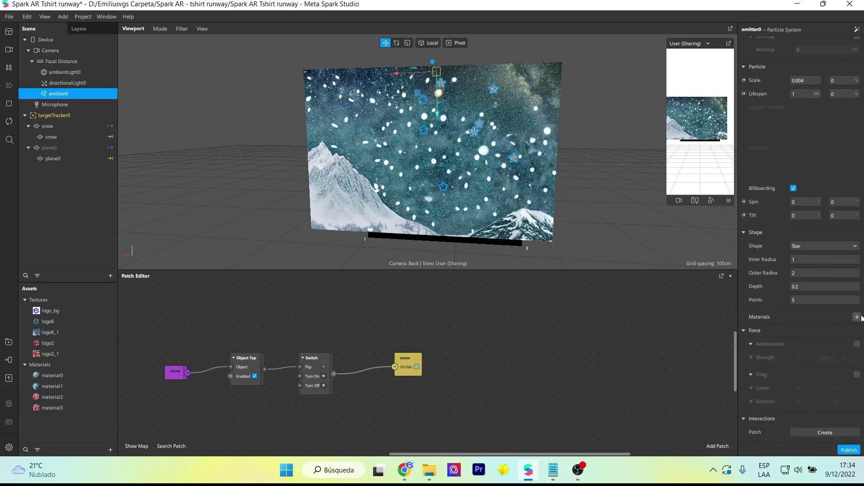
pyautogui.click(858, 317)
pyautogui.click(820, 380)
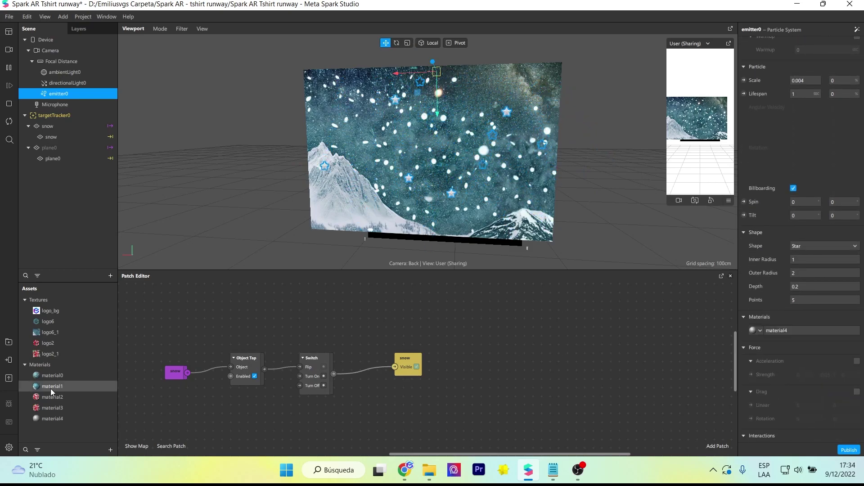
pyautogui.click(809, 42)
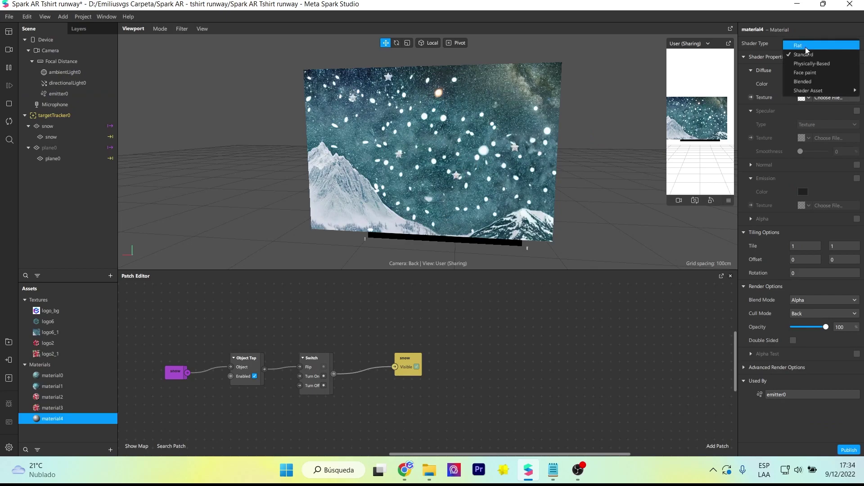
pyautogui.click(809, 50)
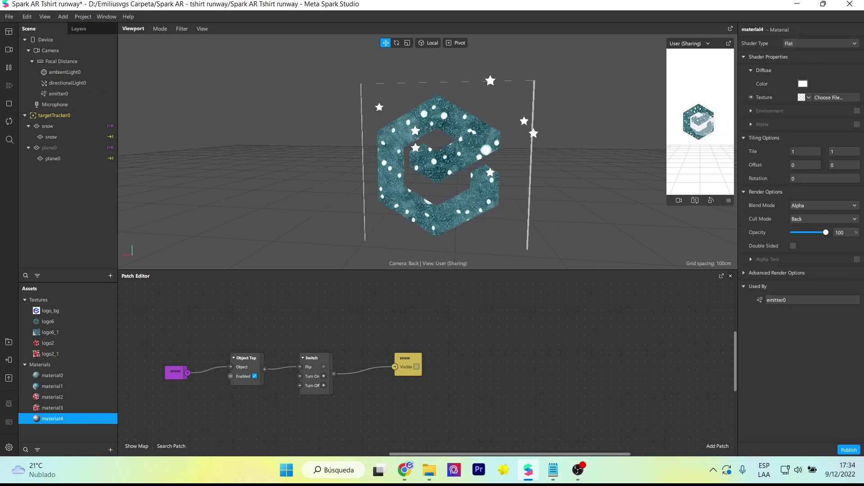
# Connect the Switch patch to the emitter's visibility and test the logo tap in the preview
pyautogui.click(710, 127)
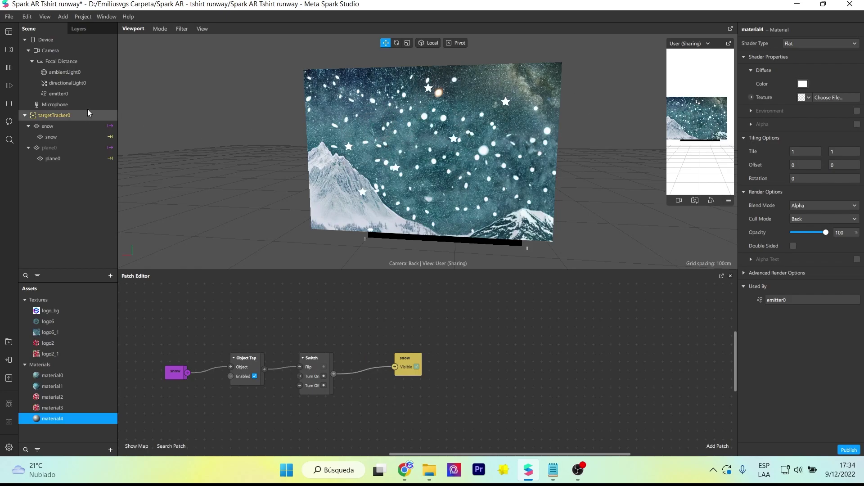
pyautogui.click(59, 94)
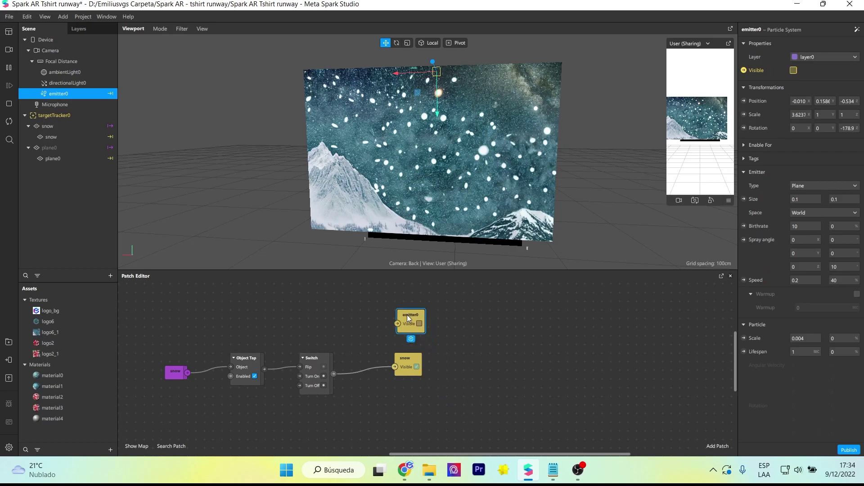
pyautogui.moveTo(332, 374); pyautogui.dragTo(395, 315)
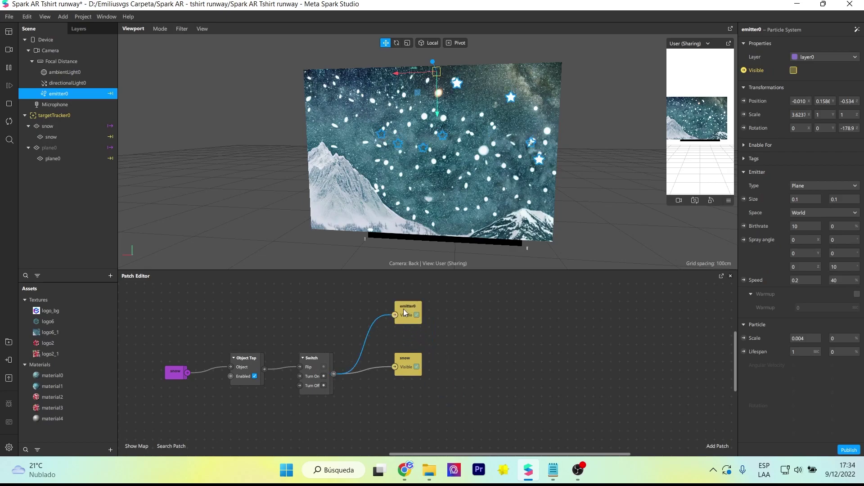
pyautogui.click(707, 122)
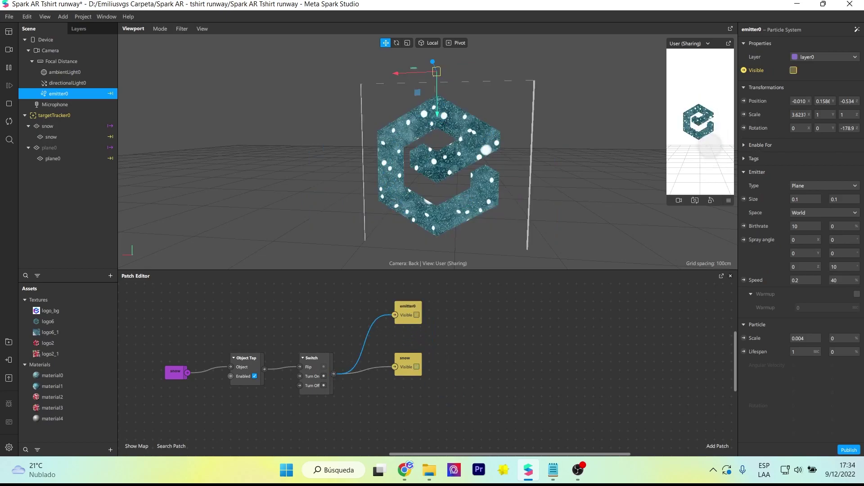
pyautogui.click(700, 121)
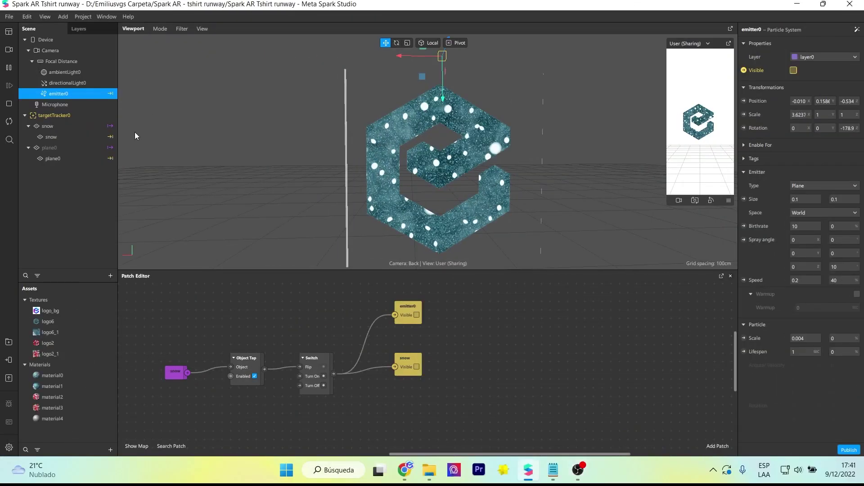
# Add a plane under the parent snow plane, shrink it to about 0.063 and place it on the larger mountain's peak
pyautogui.click(48, 116)
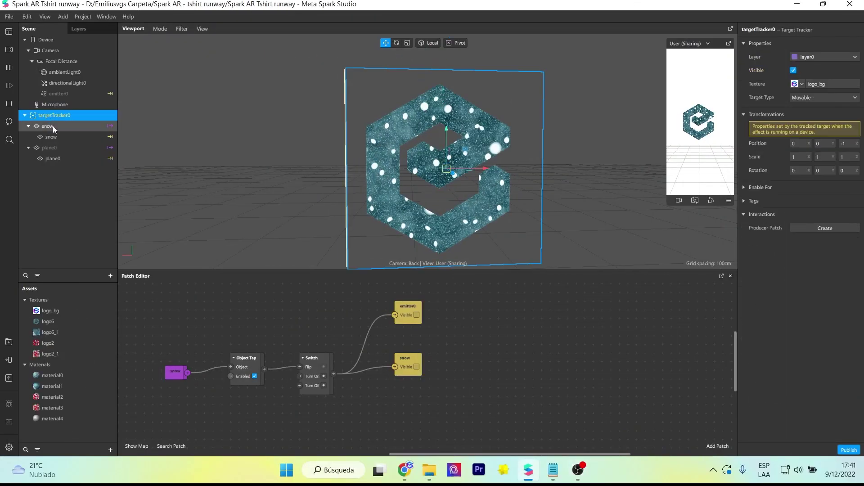
pyautogui.click(53, 125)
pyautogui.rightClick(53, 126)
pyautogui.moveTo(75, 135)
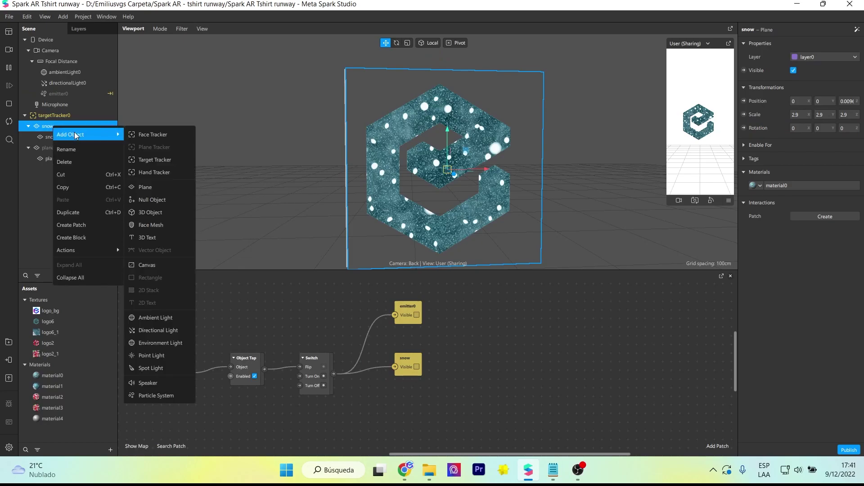
pyautogui.click(151, 189)
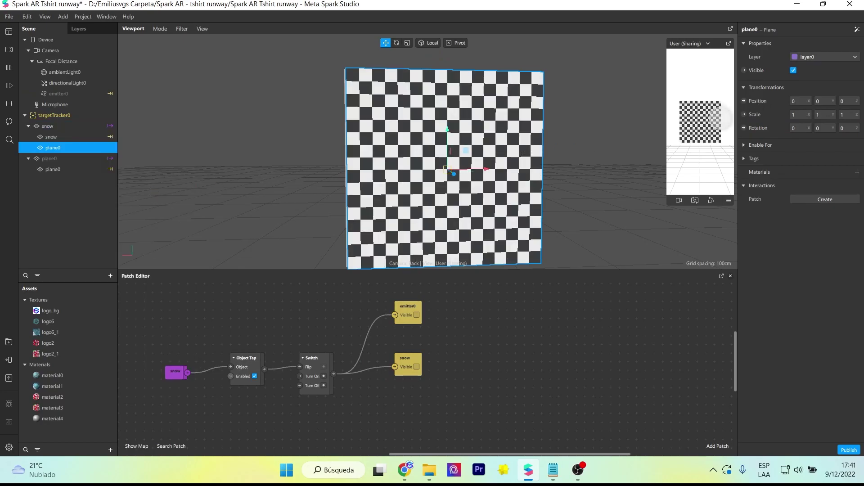
pyautogui.moveTo(468, 195); pyautogui.dragTo(372, 167)
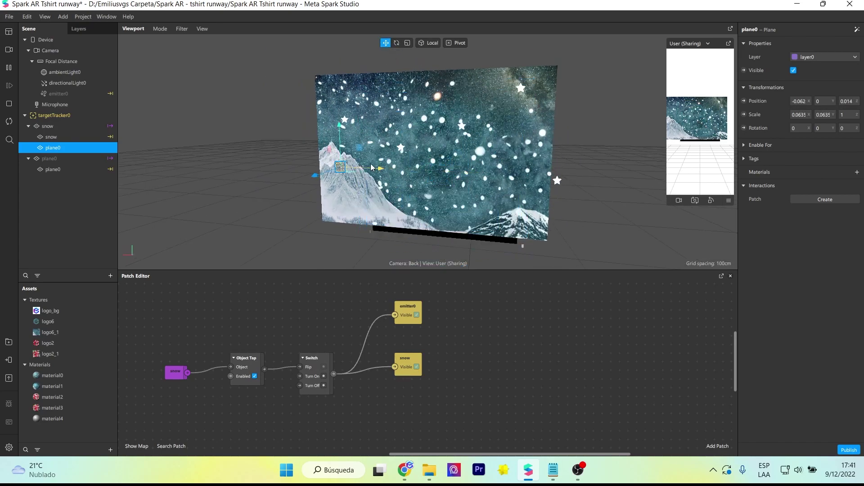
pyautogui.moveTo(329, 127); pyautogui.dragTo(333, 101)
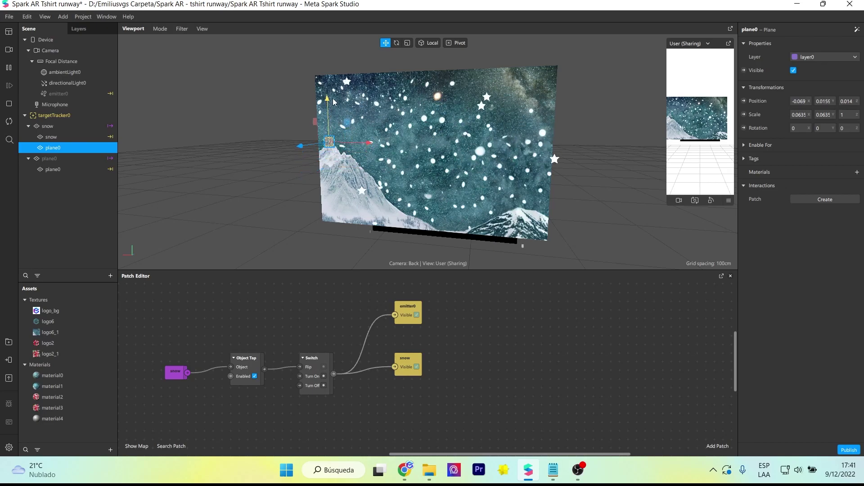
# Create a new material for the small plane with the Flat shader and import the skier image as its texture
pyautogui.click(857, 172)
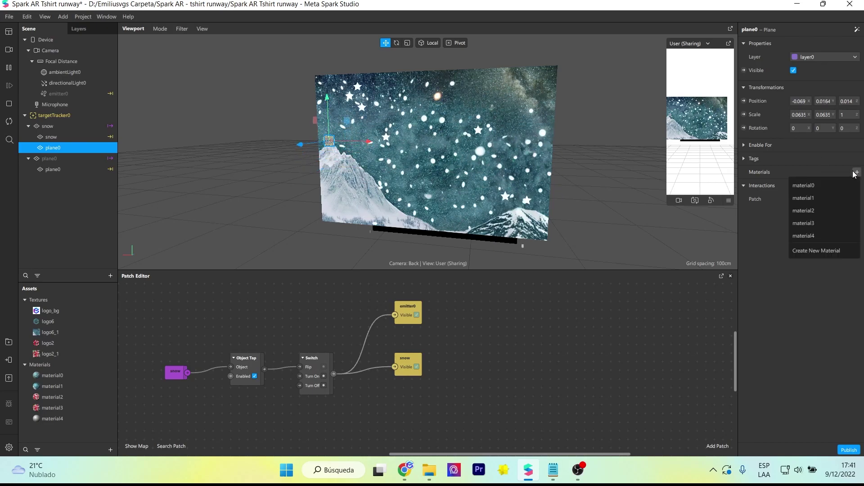
pyautogui.click(828, 247)
pyautogui.click(72, 430)
pyautogui.click(806, 44)
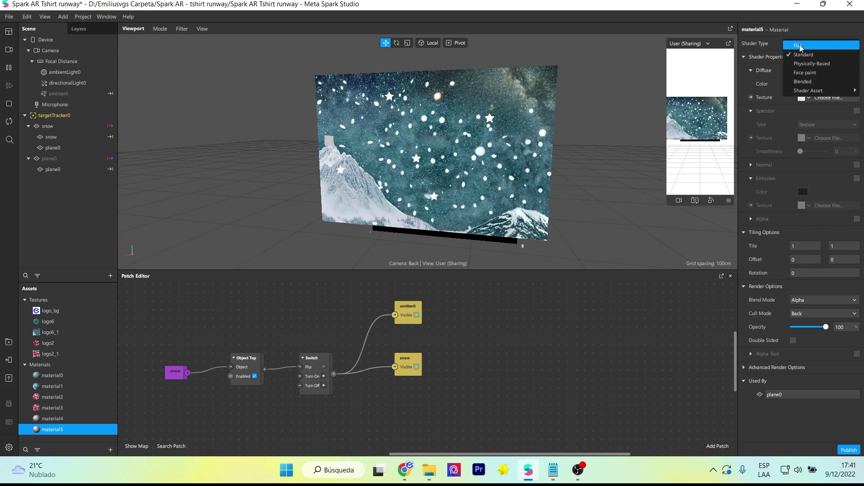
pyautogui.click(799, 53)
pyautogui.click(805, 99)
pyautogui.click(829, 178)
pyautogui.doubleClick(387, 217)
# Tap the logo in the preview to check how the skier fits into the expanded snow scene
pyautogui.click(396, 43)
pyautogui.scroll(5, 319, 154)
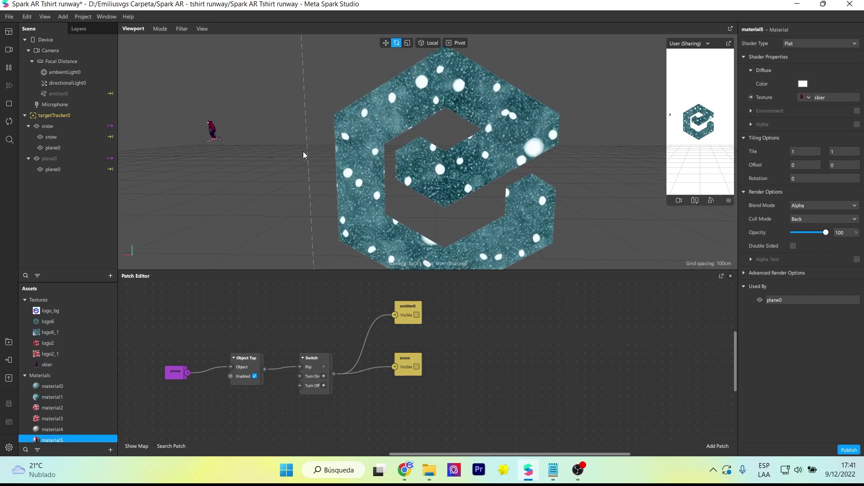
pyautogui.click(709, 121)
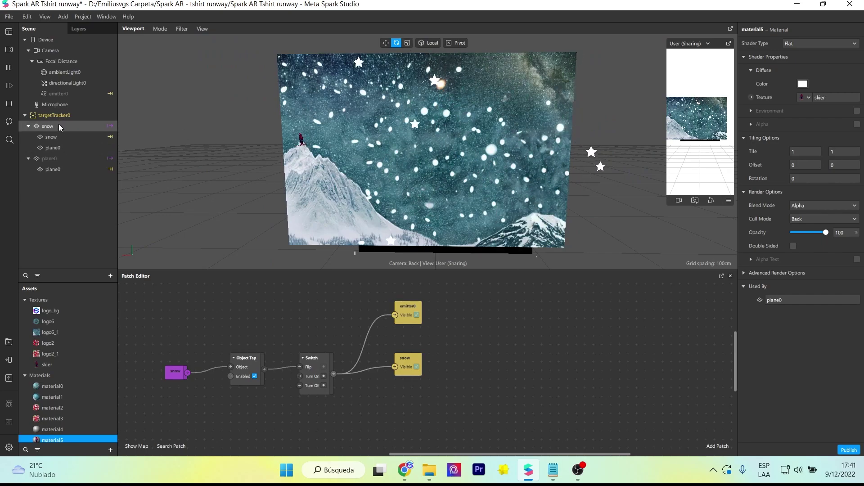
# Rename the small plane on the mountain peak as skier
pyautogui.click(60, 147)
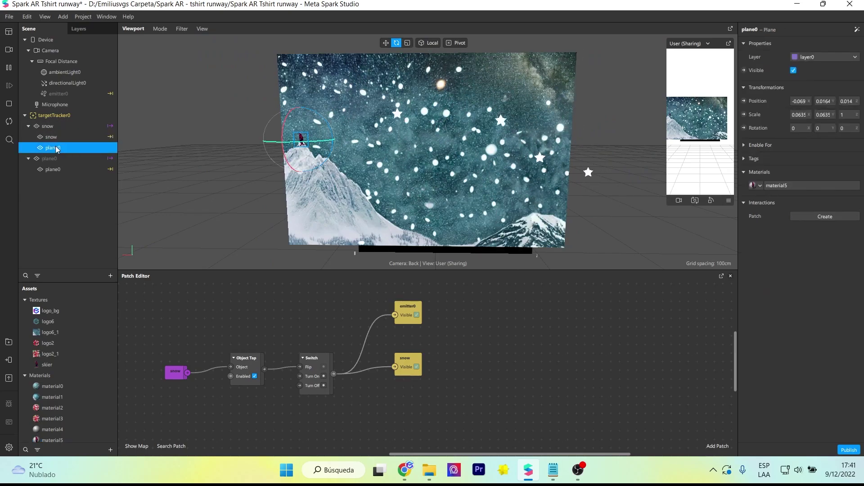
pyautogui.doubleClick(55, 148)
pyautogui.write('sk')
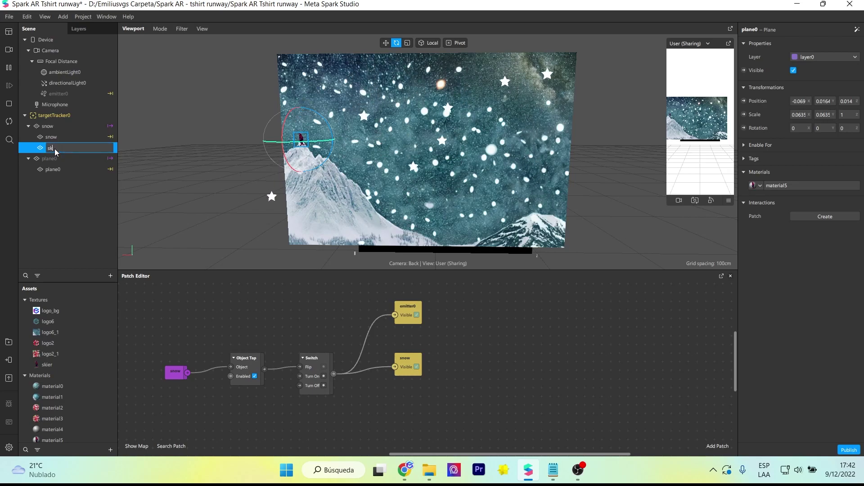
pyautogui.write('ier')
pyautogui.press('Return')
# Rotate the skier plane about its vertical axis and make its material, material5, double-sided
pyautogui.moveTo(294, 145); pyautogui.dragTo(306, 146)
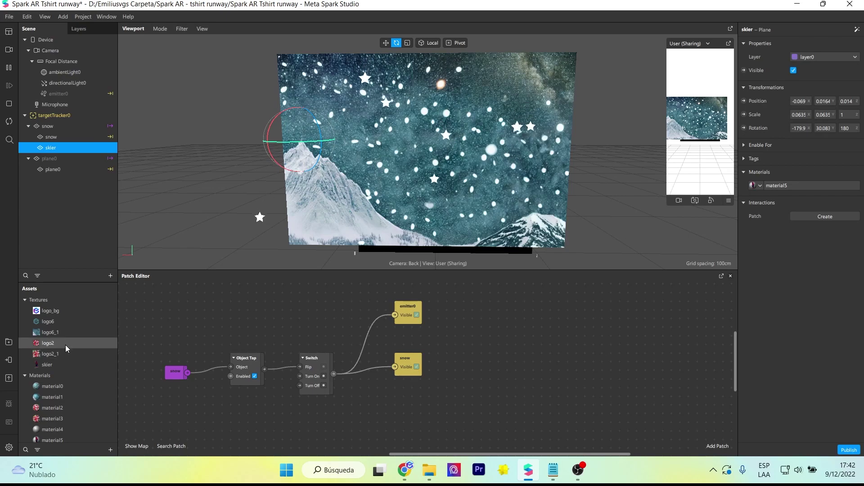
pyautogui.scroll(-1, 52, 425)
pyautogui.doubleClick(72, 436)
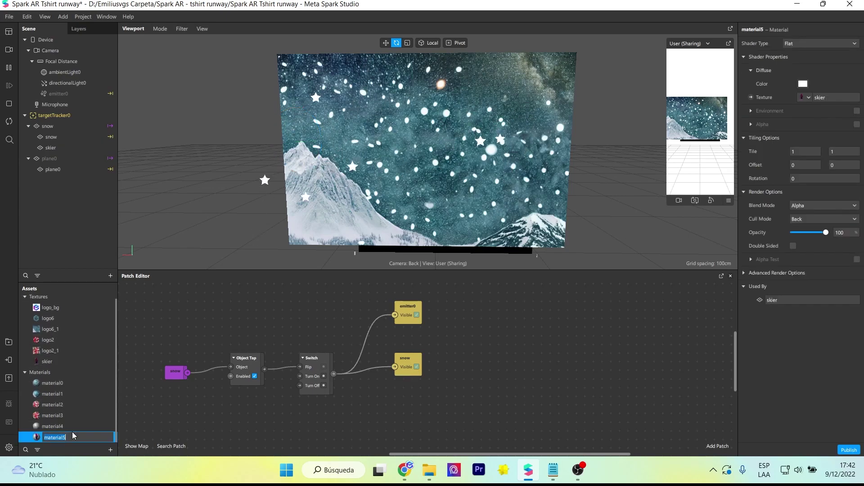
pyautogui.click(793, 246)
# Place the skier plane on the larger peak at X about -0.073 and Y 0.0164, turned to about 178.8, 8.6 and 172.3 degrees
pyautogui.scroll(2, 284, 150)
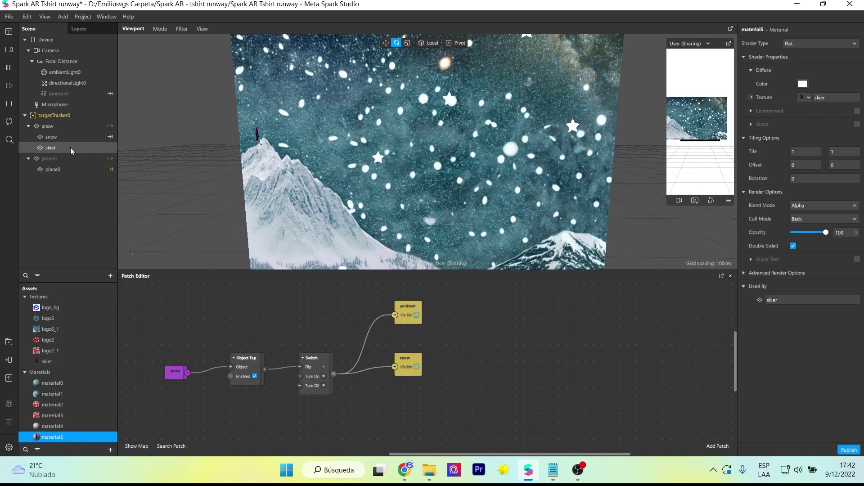
pyautogui.click(67, 147)
pyautogui.moveTo(249, 138); pyautogui.dragTo(244, 139)
pyautogui.scroll(-3, 245, 139)
pyautogui.moveTo(246, 139)
pyautogui.mouseDown(button='right')
pyautogui.moveTo(259, 143)
pyautogui.moveTo(245, 149)
pyautogui.mouseUp(button='right')
pyautogui.scroll(4, 245, 149)
pyautogui.moveTo(196, 136); pyautogui.dragTo(187, 137)
pyautogui.press('w')
pyautogui.moveTo(246, 125); pyautogui.dragTo(274, 120)
pyautogui.scroll(-3, 292, 144)
pyautogui.moveTo(304, 156)
pyautogui.mouseDown(button='right')
pyautogui.moveTo(276, 178)
pyautogui.moveTo(306, 155)
pyautogui.mouseUp(button='right')
pyautogui.moveTo(222, 135); pyautogui.dragTo(206, 134)
pyautogui.press('e')
pyautogui.moveTo(291, 131); pyautogui.dragTo(291, 136)
pyautogui.moveTo(304, 136); pyautogui.dragTo(331, 135, button='right')
pyautogui.scroll(-2, 330, 135)
# Check the skier's placement on the peak and save the project
pyautogui.click(577, 171)
pyautogui.scroll(3, 576, 171)
pyautogui.moveTo(577, 172); pyautogui.dragTo(547, 178, button='right')
pyautogui.scroll(-4, 548, 177)
pyautogui.scroll(5, 547, 177)
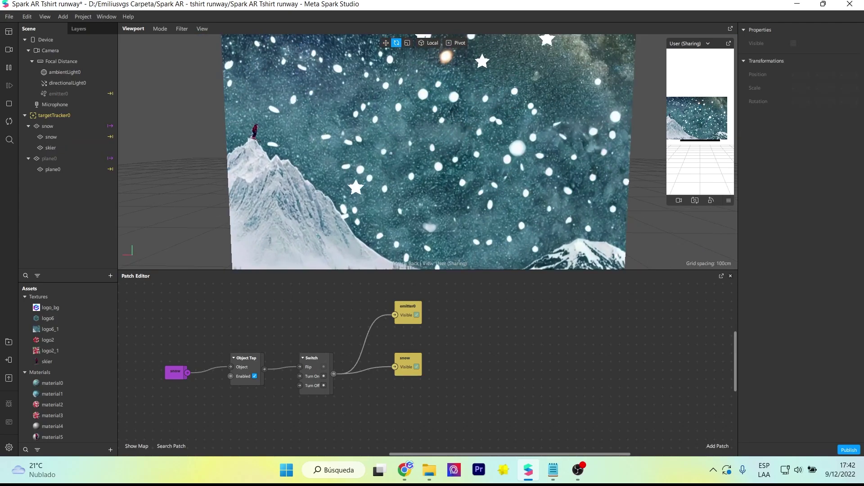
pyautogui.hotkey('ctrl', 's')
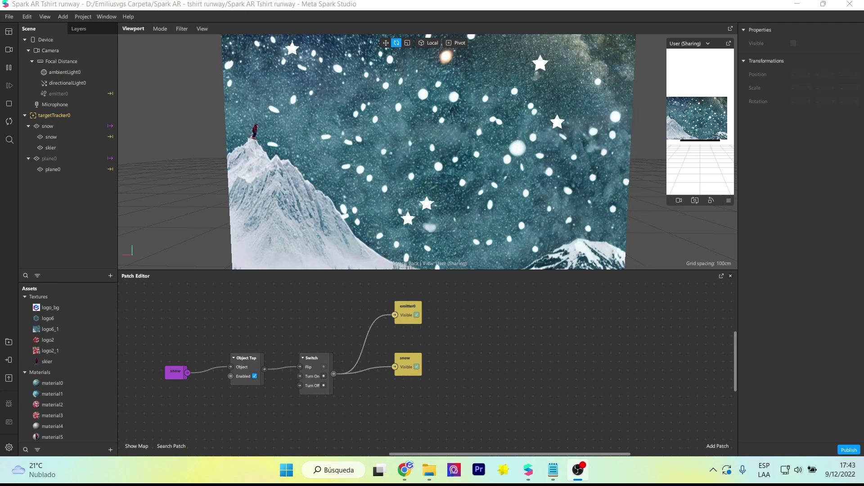
# Add a Keyframe patch in the empty area beside the existing visibility patches
pyautogui.rightClick(520, 357)
pyautogui.write('key')
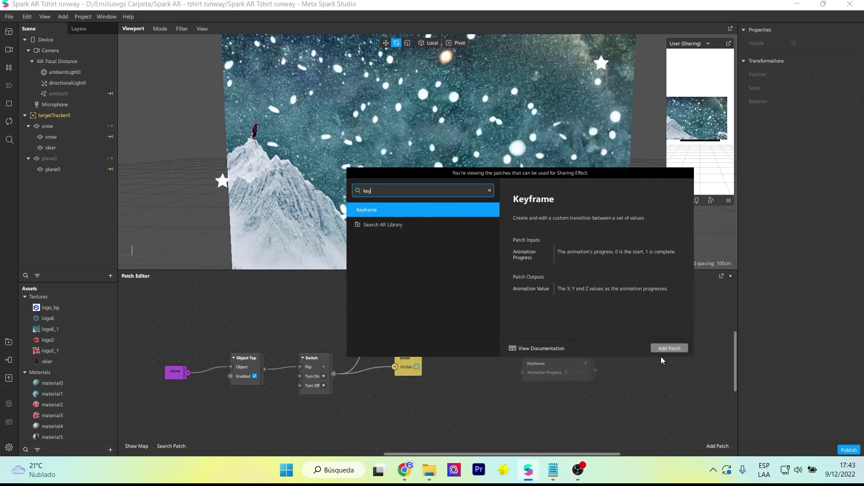
pyautogui.click(668, 349)
pyautogui.moveTo(550, 365); pyautogui.dragTo(536, 367)
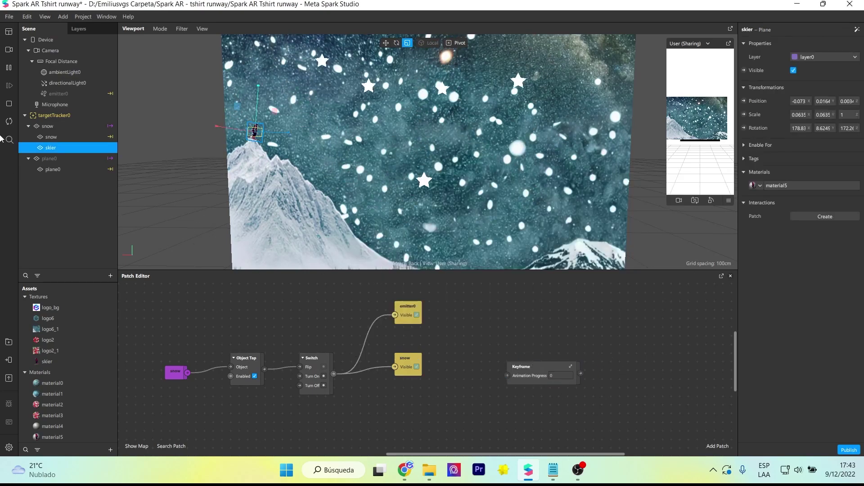
# Add a null object under the parent snow plane and nest the skier plane inside it
pyautogui.click(41, 127)
pyautogui.rightClick(42, 127)
pyautogui.moveTo(63, 132)
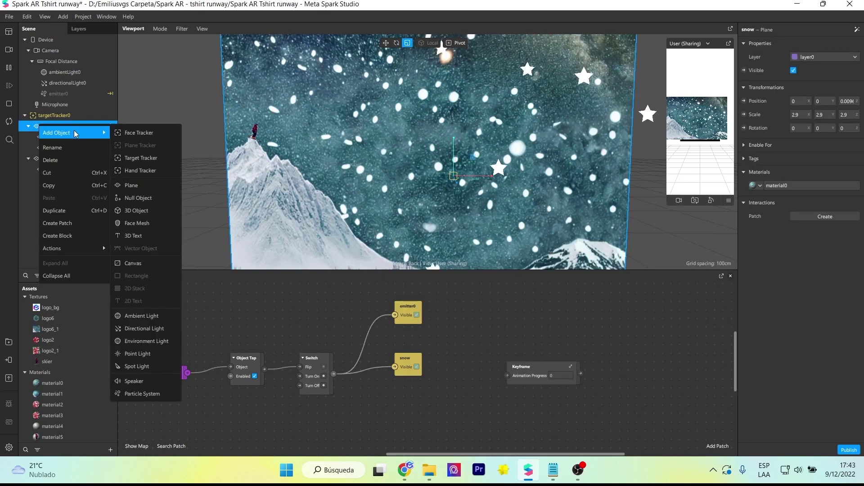
pyautogui.click(144, 198)
pyautogui.moveTo(50, 148); pyautogui.dragTo(64, 158)
pyautogui.click(57, 148)
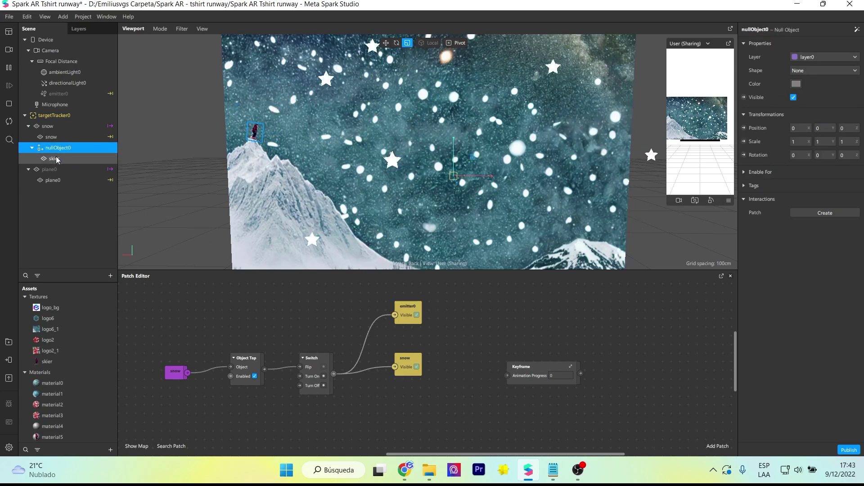
# Create a patch for the skier's position and connect the Keyframe output to its 3D Position
pyautogui.click(56, 158)
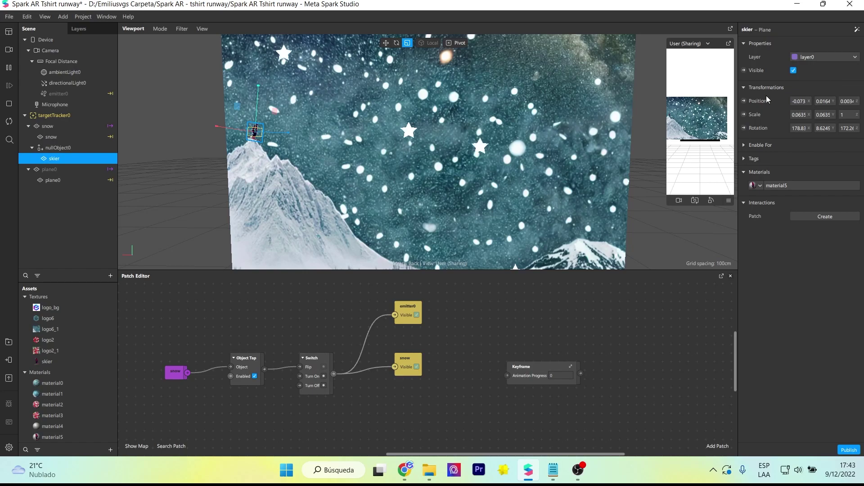
pyautogui.click(745, 101)
pyautogui.click(650, 370)
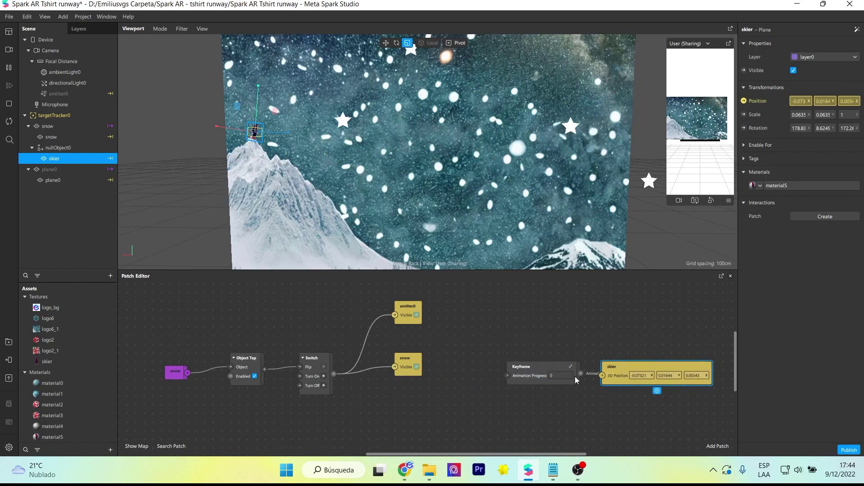
pyautogui.moveTo(581, 373); pyautogui.dragTo(604, 376)
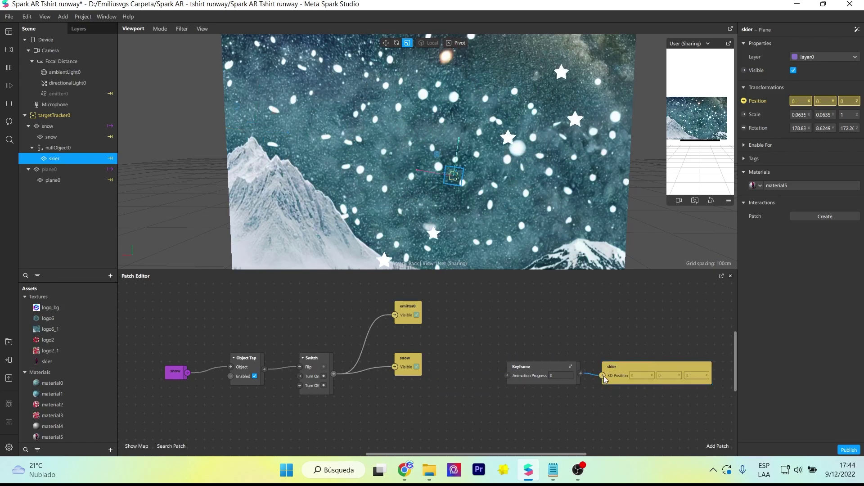
# Move the null object to about X -0.070 and Y 0.0141 so the skier stands on the larger mountain's peak
pyautogui.click(57, 148)
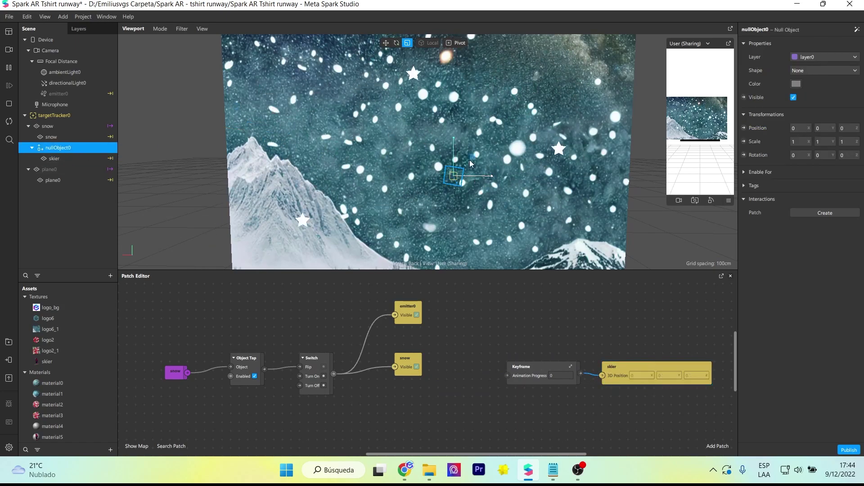
pyautogui.click(386, 42)
pyautogui.moveTo(496, 178); pyautogui.dragTo(376, 186)
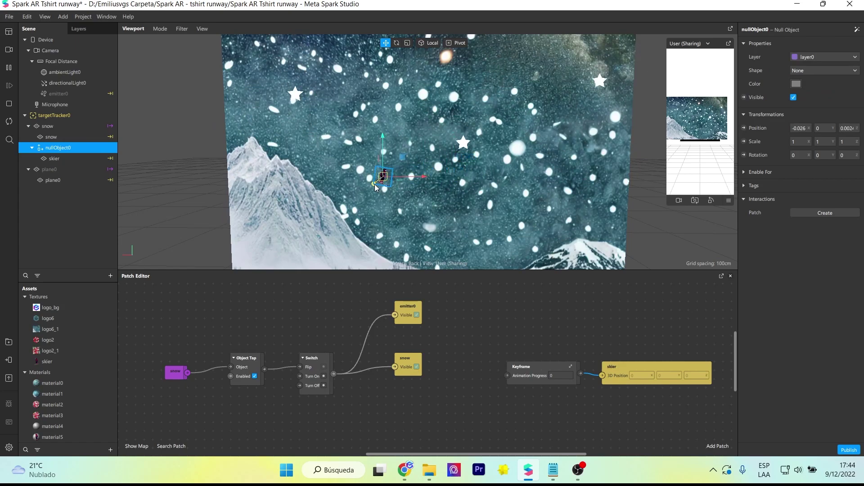
pyautogui.moveTo(427, 179); pyautogui.dragTo(307, 179)
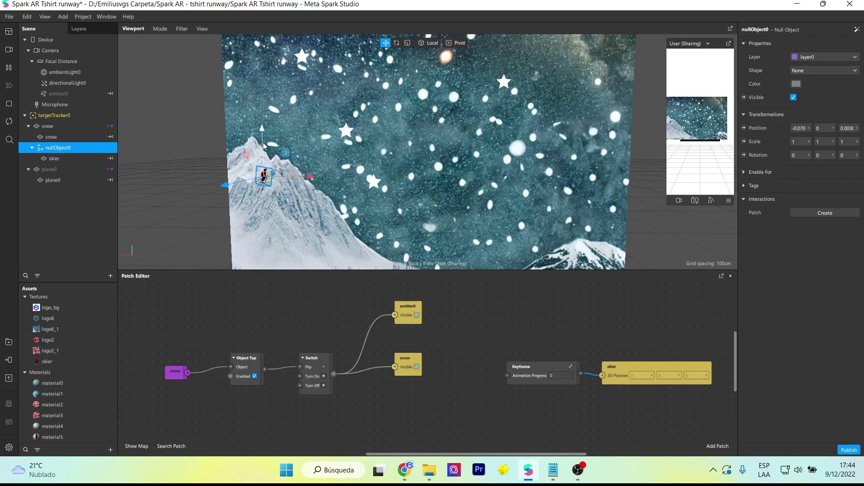
pyautogui.moveTo(261, 129); pyautogui.dragTo(261, 92)
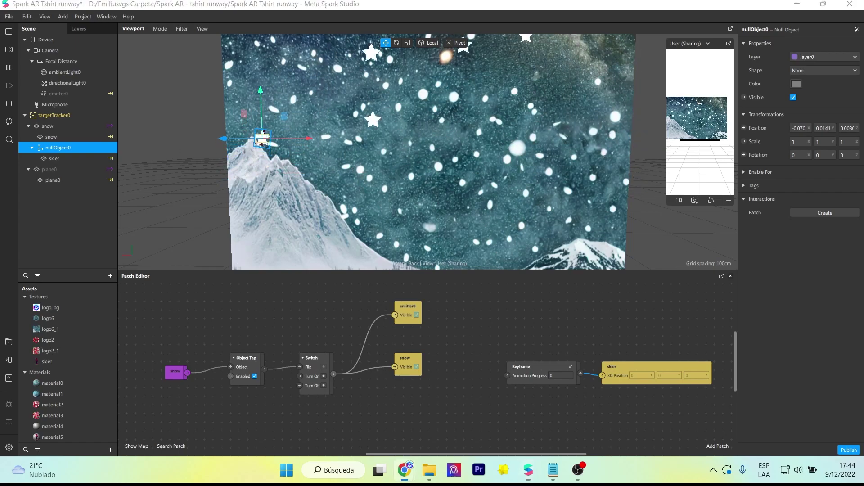
# Open the Keyframe patch's curves, add a keyframe at frame 4 and raise its X value to about 0.036
pyautogui.scroll(3, 335, 115)
pyautogui.scroll(-2, 341, 202)
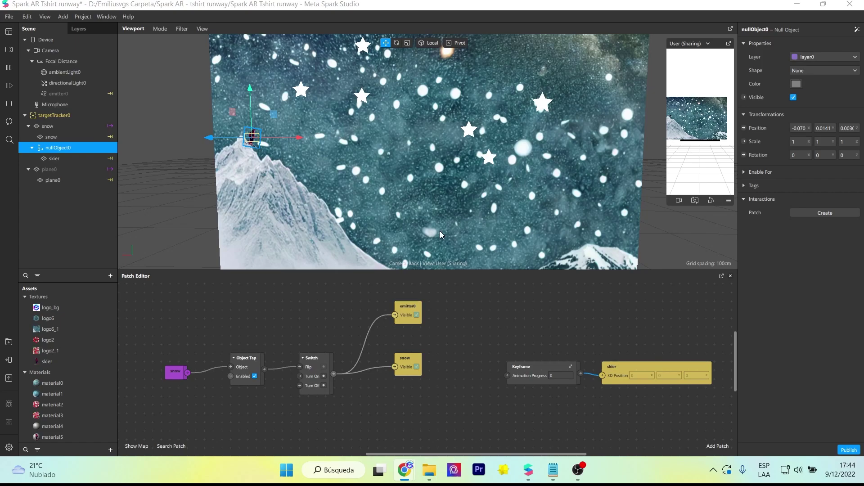
pyautogui.click(572, 366)
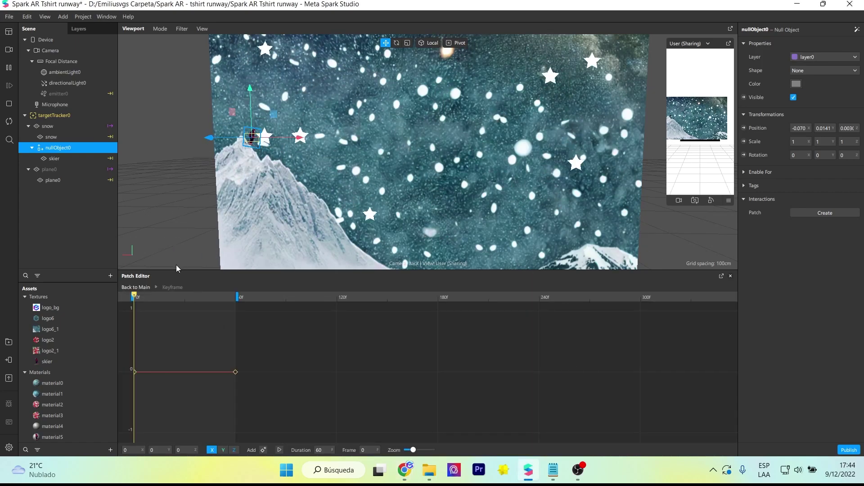
pyautogui.click(139, 296)
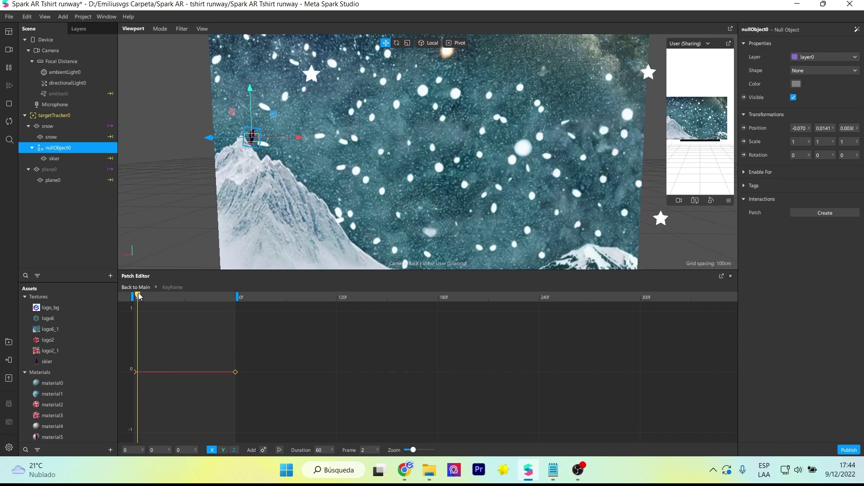
pyautogui.moveTo(139, 295); pyautogui.dragTo(141, 295)
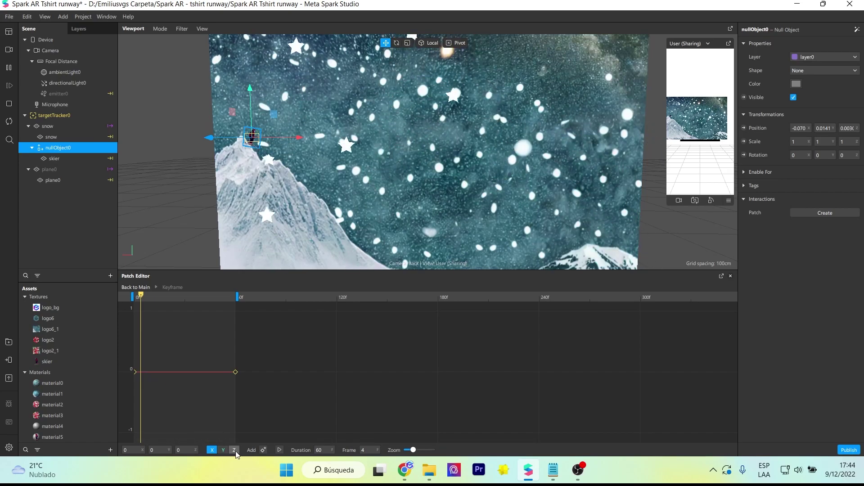
pyautogui.click(263, 451)
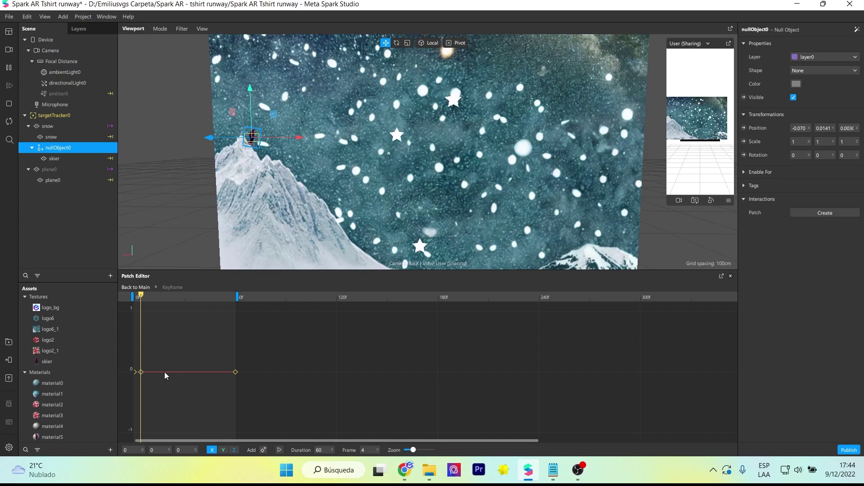
pyautogui.moveTo(141, 372); pyautogui.dragTo(143, 369)
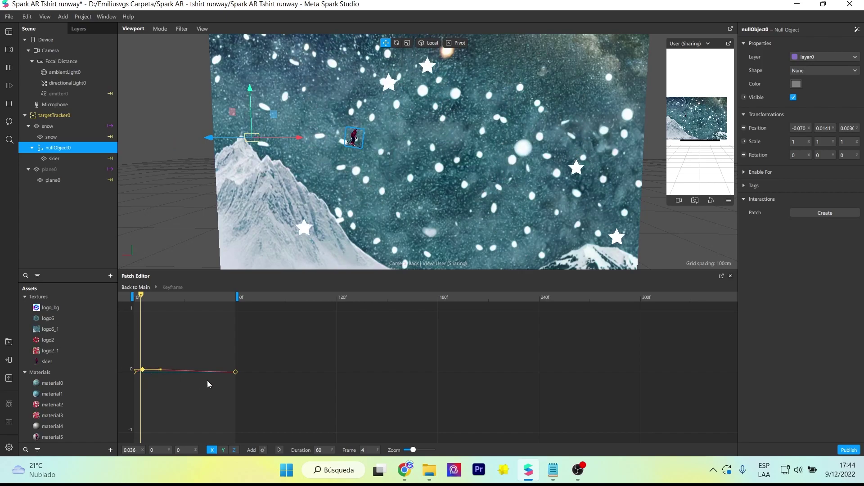
# Shift the null object back toward the mountain and add a second inner keyframe on the skier's Y and X curves
pyautogui.moveTo(252, 137); pyautogui.dragTo(214, 173)
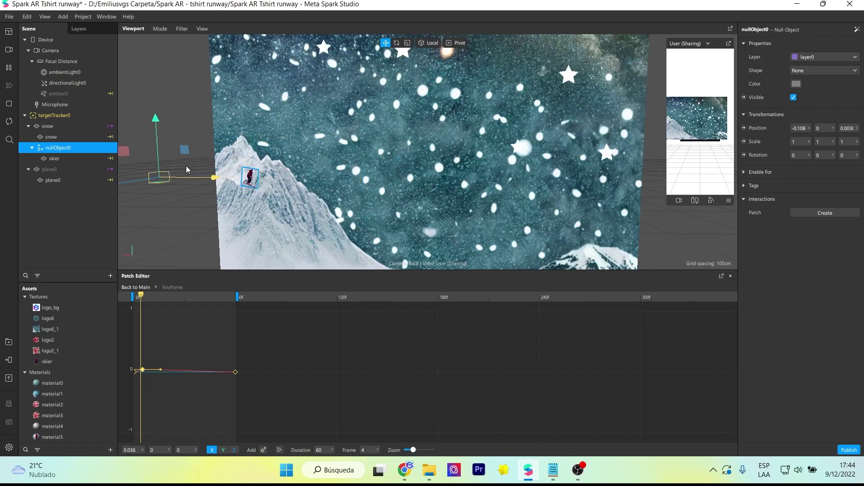
pyautogui.click(223, 450)
pyautogui.moveTo(141, 377); pyautogui.dragTo(144, 377)
pyautogui.moveTo(145, 295); pyautogui.dragTo(158, 295)
pyautogui.click(263, 450)
pyautogui.moveTo(158, 377); pyautogui.dragTo(159, 380)
pyautogui.scroll(-2, 315, 171)
pyautogui.click(212, 450)
pyautogui.click(264, 450)
pyautogui.moveTo(330, 139); pyautogui.dragTo(425, 139)
pyautogui.moveTo(158, 295)
pyautogui.mouseDown()
pyautogui.moveTo(134, 295)
pyautogui.moveTo(166, 288)
pyautogui.moveTo(145, 296)
pyautogui.mouseUp()
pyautogui.hotkey('ctrl', 'z')
# Move the first inner Y keyframe to about frame 9 and adjust the height of the second one
pyautogui.click(223, 450)
pyautogui.moveTo(144, 376)
pyautogui.mouseDown()
pyautogui.moveTo(172, 375)
pyautogui.moveTo(159, 383)
pyautogui.moveTo(150, 377)
pyautogui.mouseUp()
pyautogui.click(213, 450)
pyautogui.click(224, 450)
pyautogui.moveTo(144, 295); pyautogui.dragTo(149, 296)
pyautogui.moveTo(159, 383); pyautogui.dragTo(160, 379)
pyautogui.moveTo(149, 295); pyautogui.dragTo(151, 295)
# Move the second inner X keyframe to about frame 17 and fine-tune the Y curve around frame 11
pyautogui.click(212, 450)
pyautogui.moveTo(171, 375); pyautogui.dragTo(163, 375)
pyautogui.click(223, 451)
pyautogui.moveTo(151, 295); pyautogui.dragTo(152, 301)
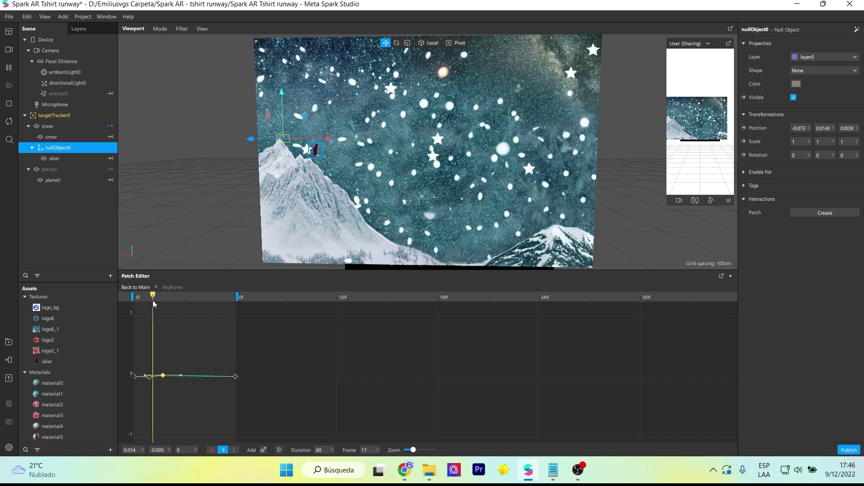
pyautogui.doubleClick(153, 376)
pyautogui.moveTo(152, 378); pyautogui.dragTo(151, 378)
pyautogui.moveTo(152, 295); pyautogui.dragTo(153, 291)
# Add further keyframes on the X and Y curves and lower the Y one to continue the skier's descent
pyautogui.click(212, 450)
pyautogui.scroll(10, 303, 377)
pyautogui.moveTo(265, 295); pyautogui.dragTo(305, 295)
pyautogui.click(223, 450)
pyautogui.click(263, 450)
pyautogui.click(212, 450)
pyautogui.doubleClick(304, 352)
pyautogui.click(223, 450)
pyautogui.click(263, 450)
pyautogui.moveTo(304, 375); pyautogui.dragTo(304, 391)
# Lower the earlier Y keyframe slightly and move the keyframe farther along the timeline to extend the skier's path
pyautogui.moveTo(305, 296); pyautogui.dragTo(252, 320)
pyautogui.moveTo(253, 376); pyautogui.dragTo(250, 381)
pyautogui.scroll(3, 244, 380)
pyautogui.moveTo(303, 296); pyautogui.dragTo(396, 298)
pyautogui.click(341, 385)
pyautogui.moveTo(396, 357); pyautogui.dragTo(423, 352)
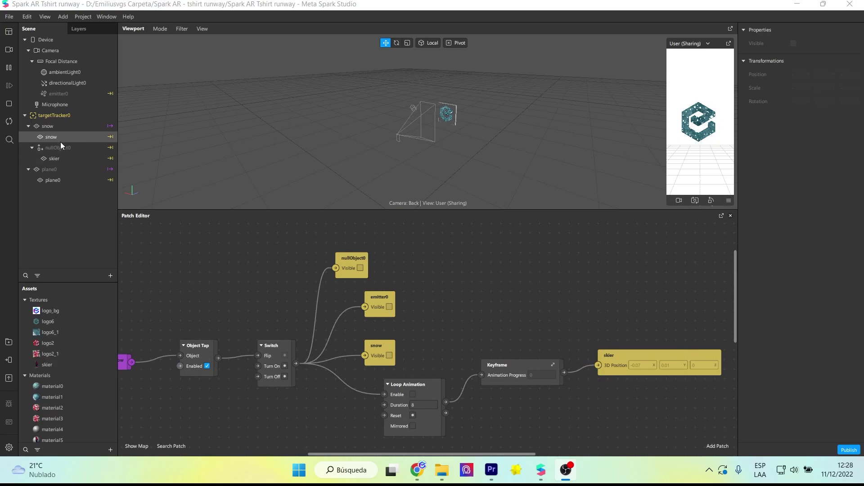
# Examine how the Switch controls the null object's visibility and the Loop Animation that drives the skier's Keyframe patch
pyautogui.click(58, 149)
pyautogui.click(57, 158)
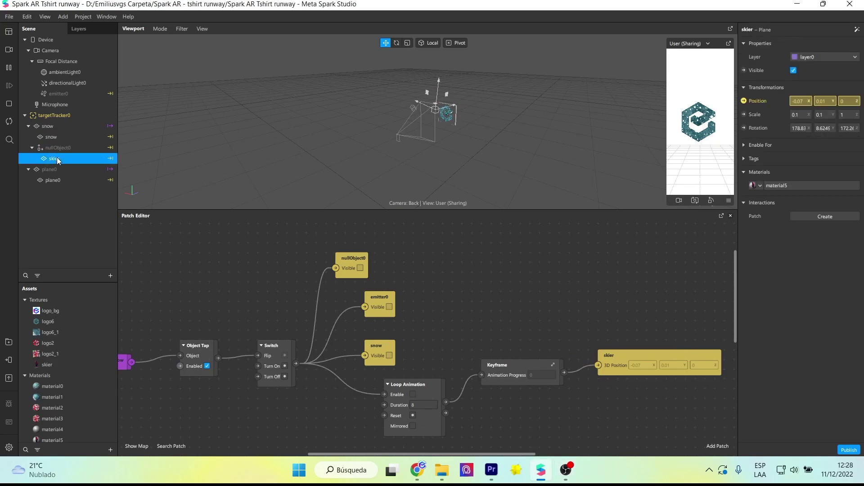
pyautogui.click(52, 149)
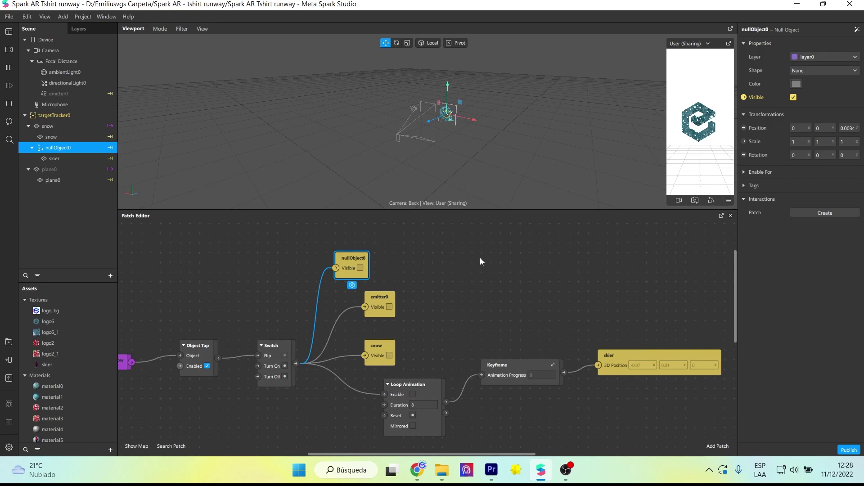
pyautogui.click(520, 412)
pyautogui.click(422, 388)
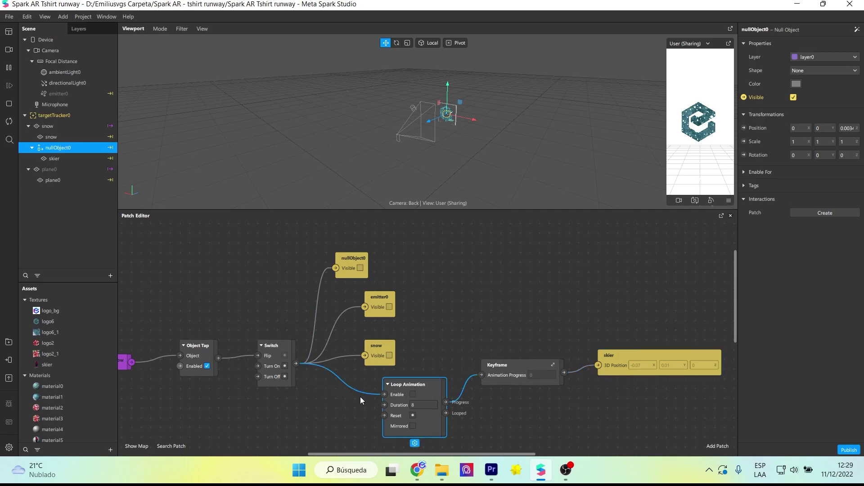
pyautogui.click(501, 295)
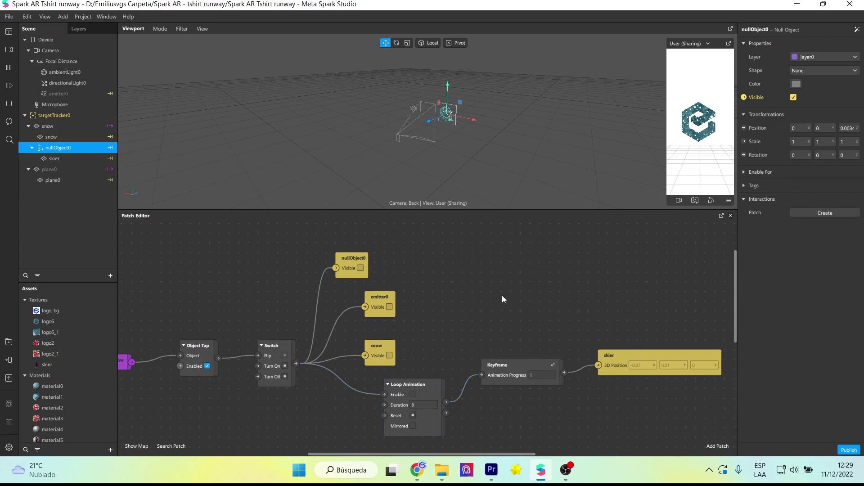